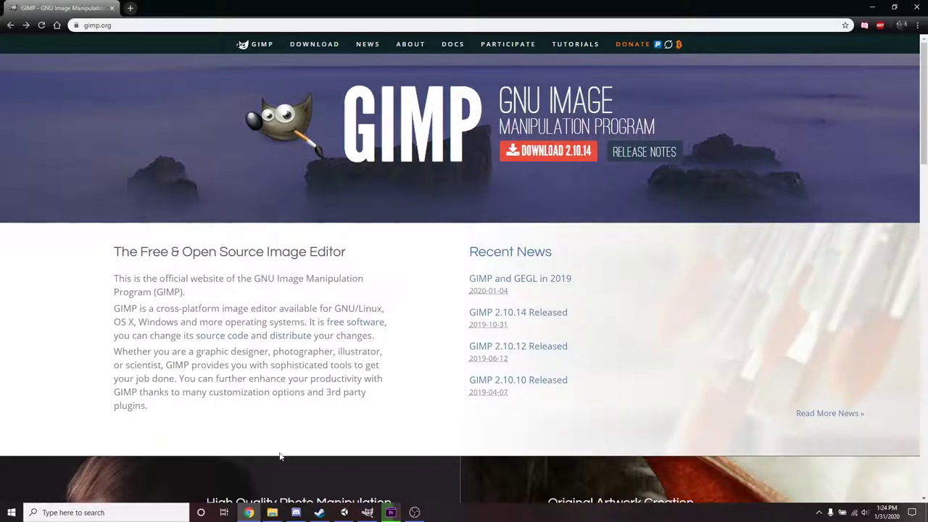
Switch to the Unity project and examine the straw hat on the avatar in the scene.
mouse_move(369, 512)
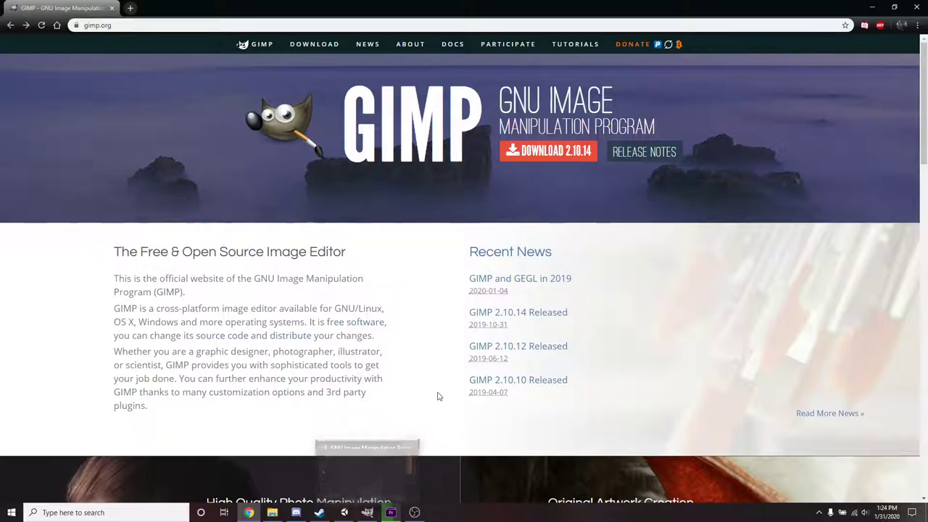
click(344, 513)
drag(406, 198, 451, 241)
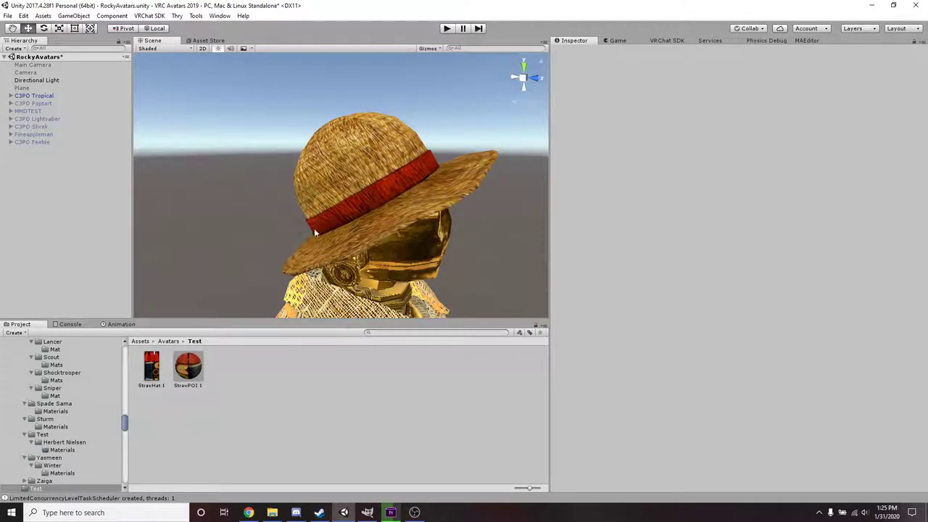
drag(324, 231, 291, 281)
Select the StrawHat 1 texture in the Test folder and reveal its file in File Explorer.
click(152, 372)
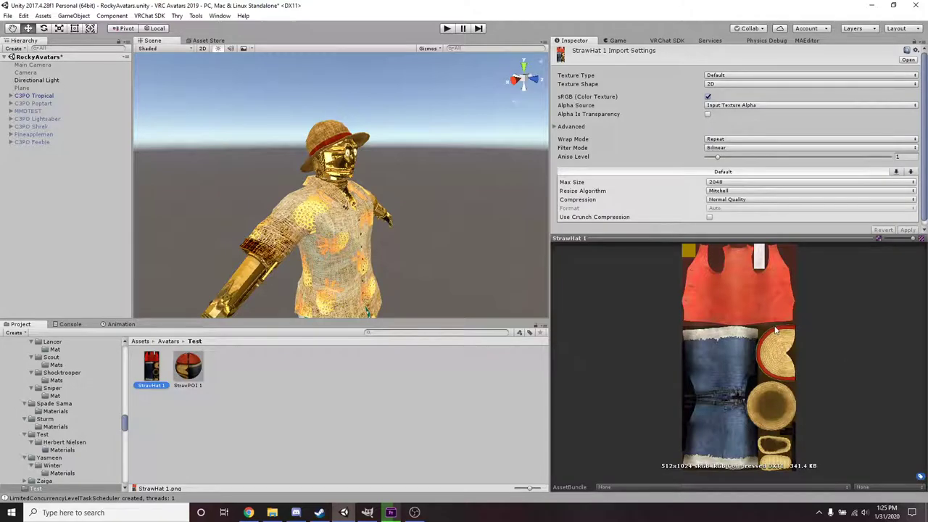
click(209, 368)
click(149, 371)
right_click(152, 371)
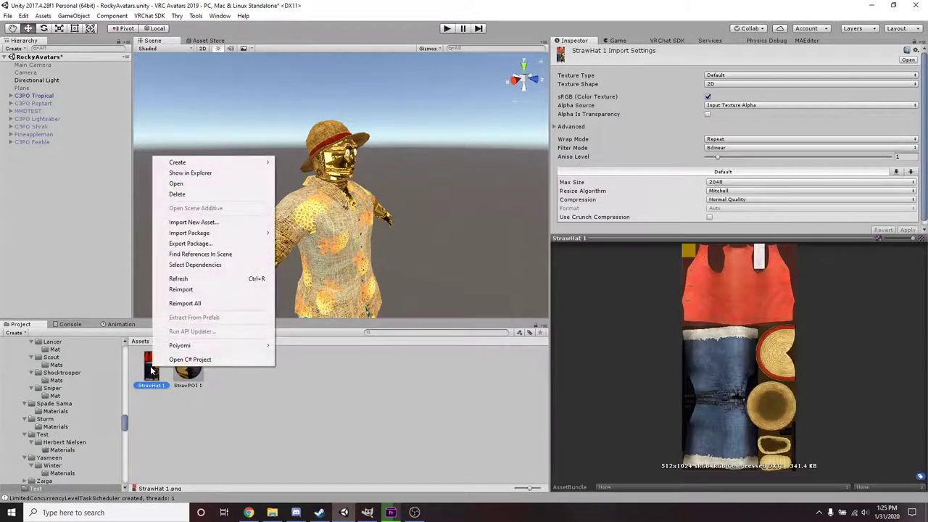
click(213, 173)
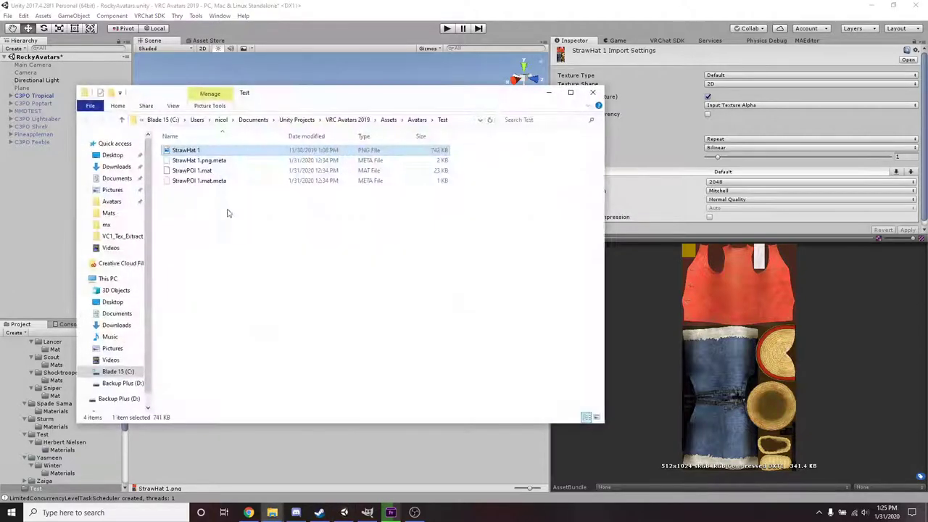
Open the StrawHat 1 PNG file in GIMP.
right_click(195, 153)
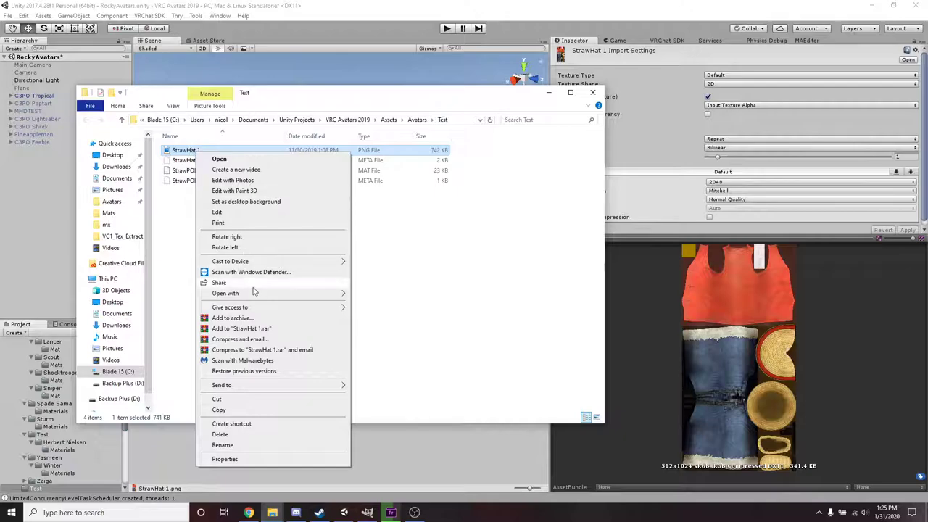
mouse_move(247, 294)
click(388, 296)
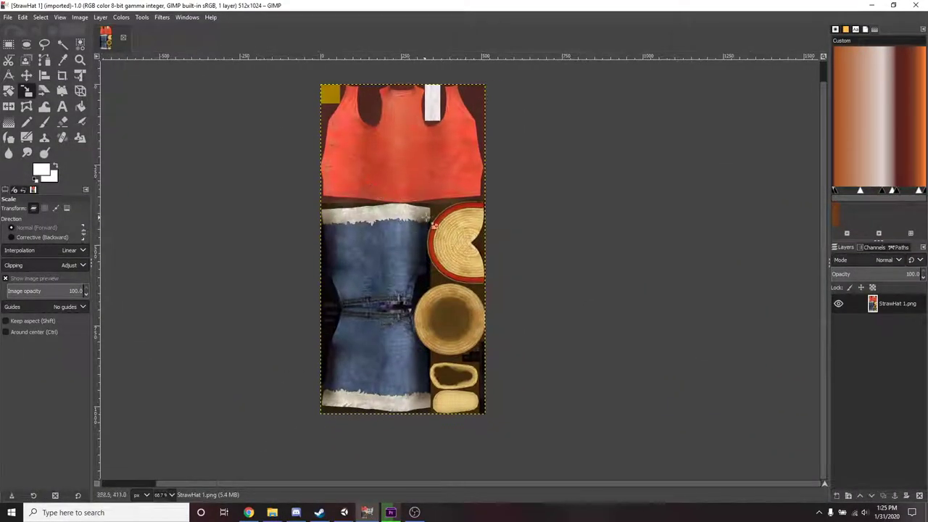
Examine the texture layout up close, especially the straw hat crown with its red band and the round brim.
ctrl+scroll(475, 207, up, 3)
ctrl+scroll(457, 237, up, 2)
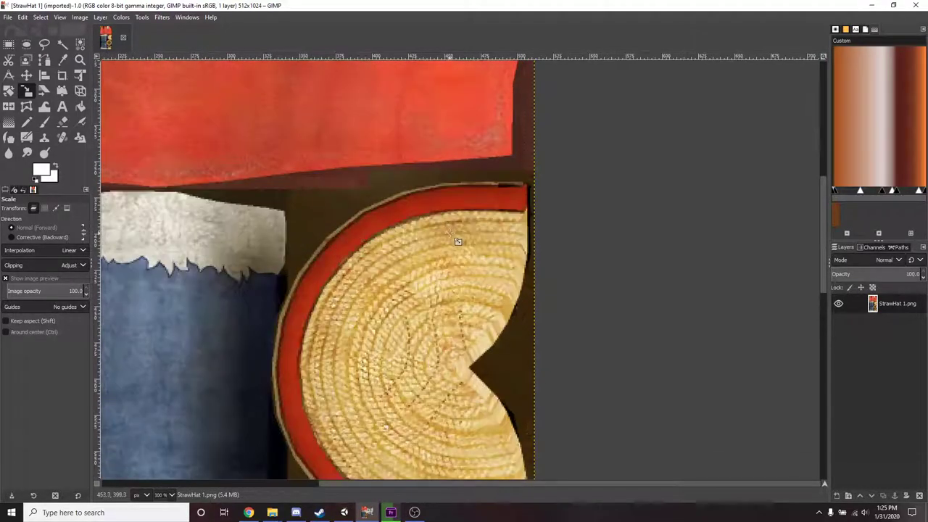
scroll(480, 180, down, 3)
ctrl+scroll(481, 172, down, 2)
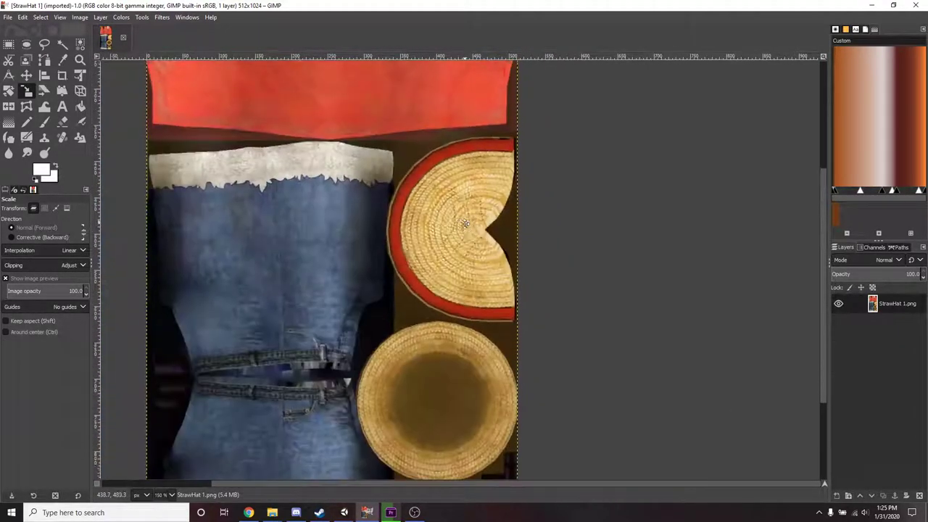
ctrl+scroll(473, 205, down, 4)
ctrl+scroll(473, 204, up, 3)
scroll(470, 217, up, 1)
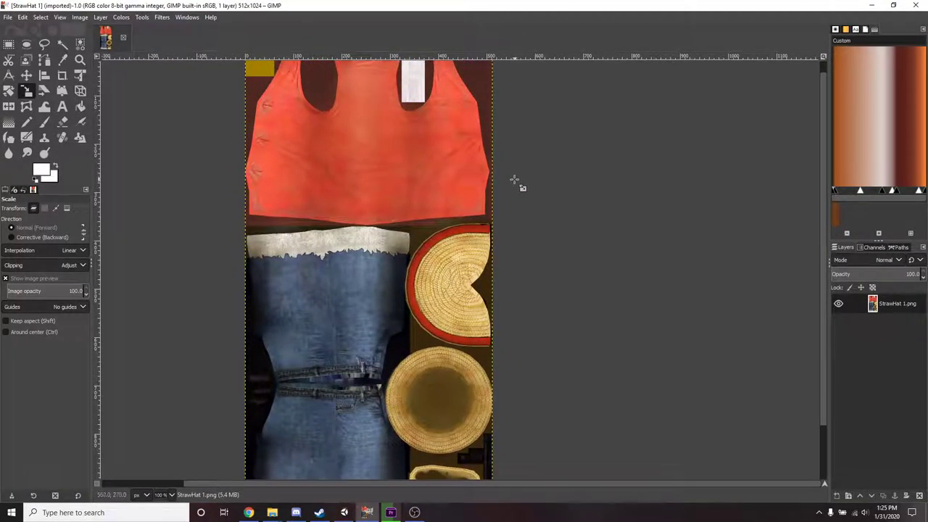
drag(514, 180, 487, 143)
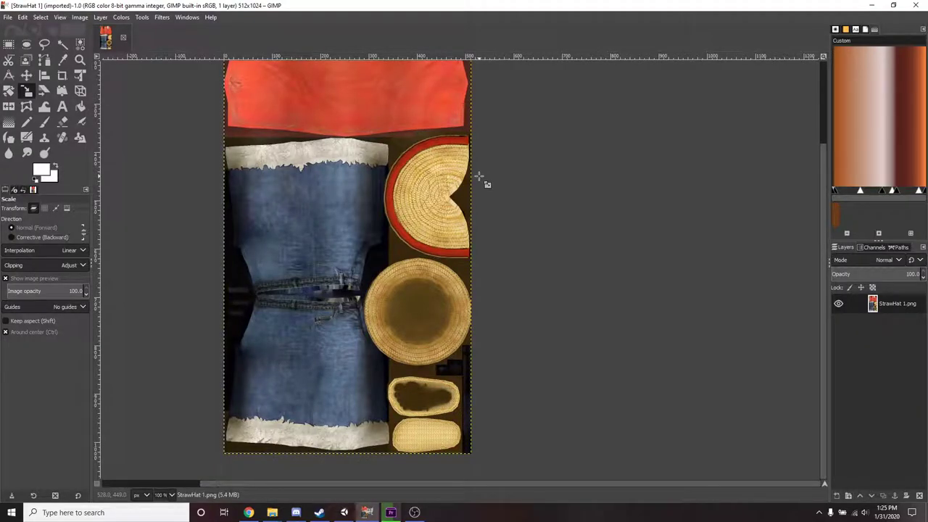
ctrl+scroll(478, 176, up, 3)
ctrl+scroll(478, 177, down, 5)
ctrl+scroll(479, 176, up, 2)
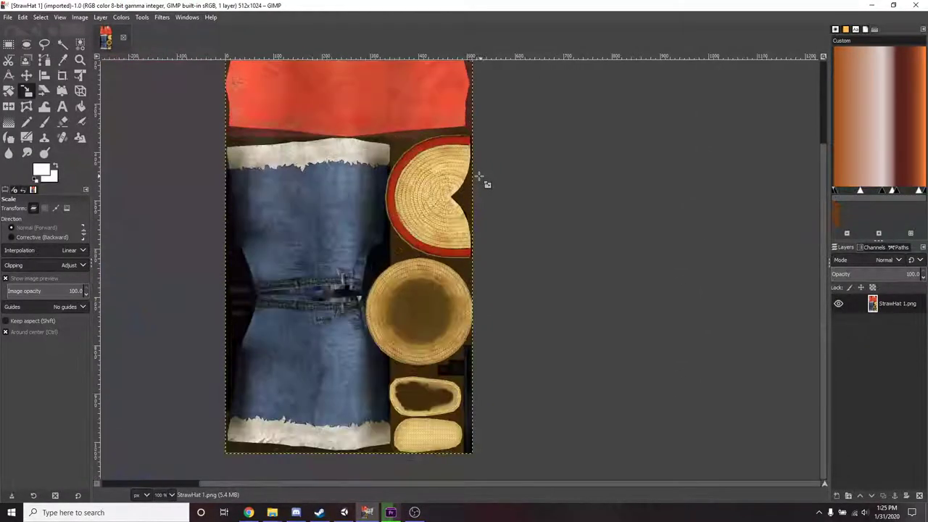
ctrl+scroll(479, 176, up, 1)
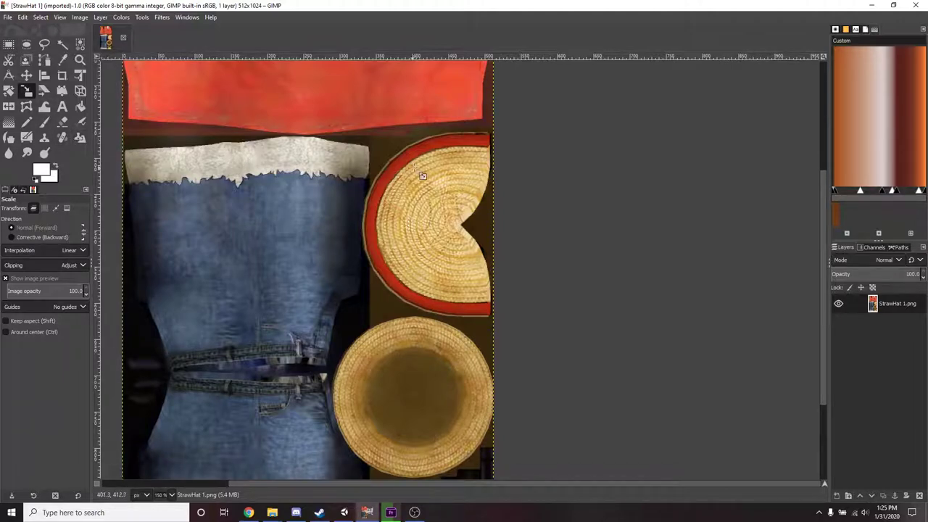
ctrl+scroll(446, 160, up, 2)
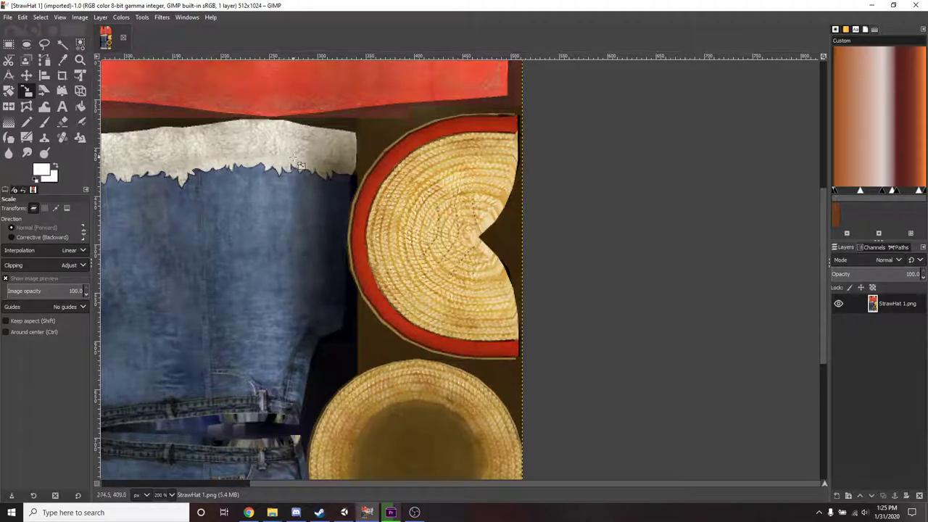
Begin a Free Select outline along the red hat band's upper outer edge, around its upper end and onto the inner edge.
click(45, 44)
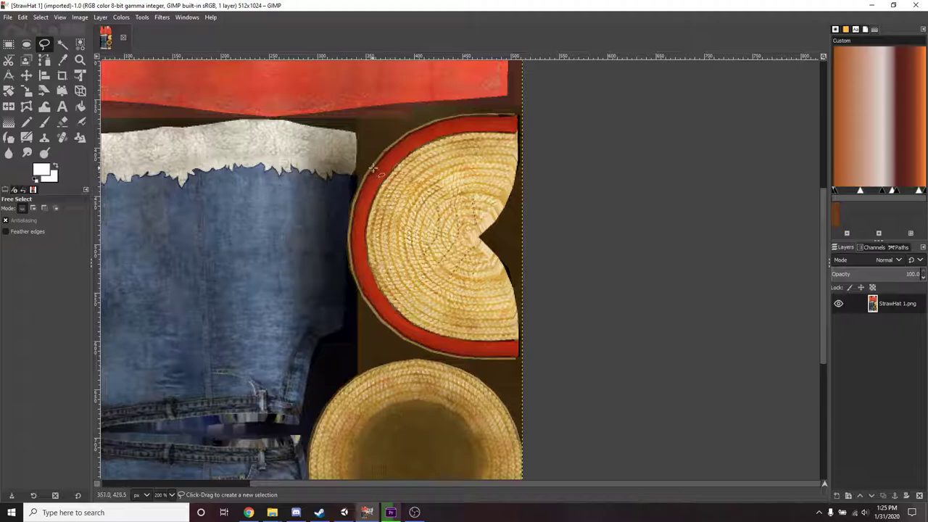
scroll(380, 163, up, 1)
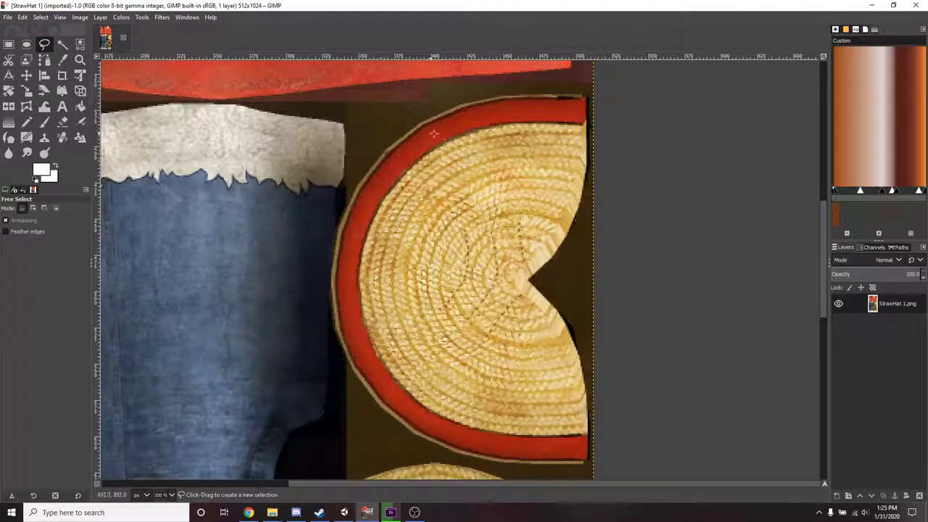
scroll(393, 150, up, 1)
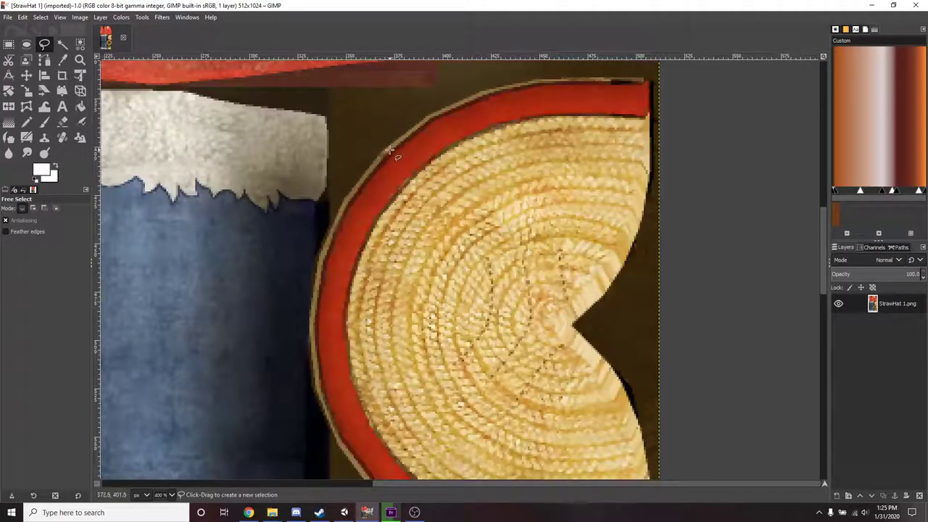
click(408, 136)
click(435, 114)
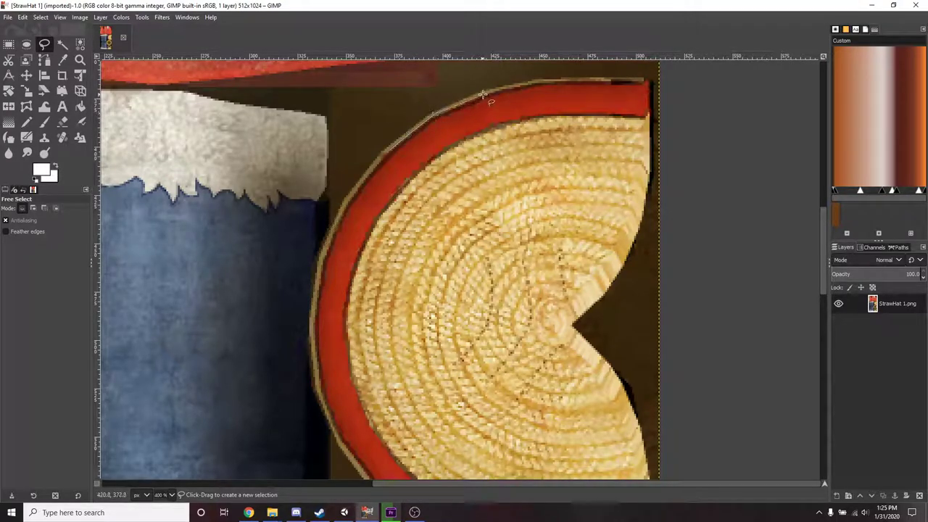
click(609, 79)
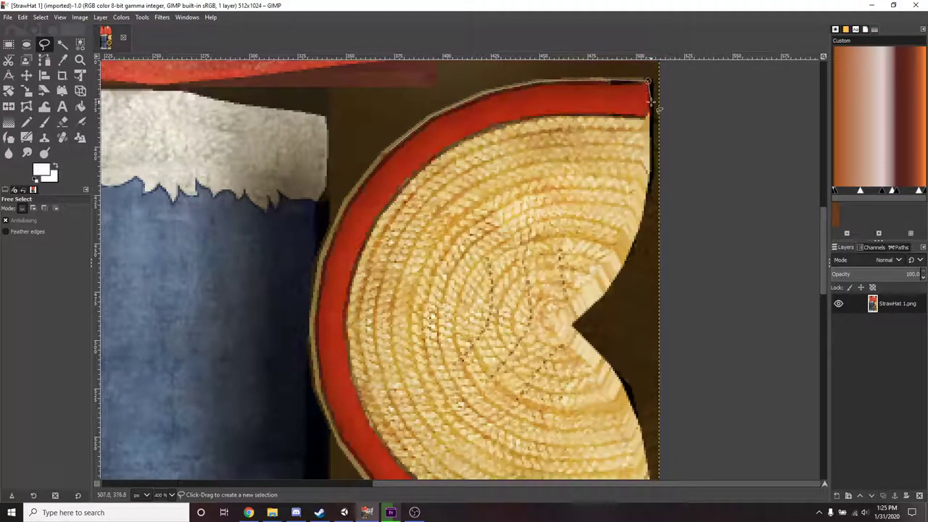
click(606, 115)
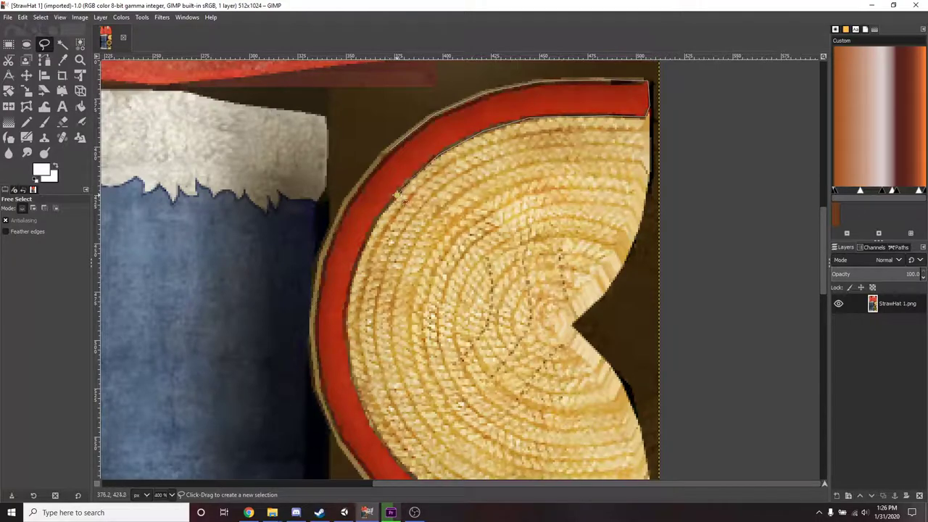
Continue the Free Select outline along the band's inner edge, following the straw border down to the band's lower end.
scroll(398, 196, up, 3)
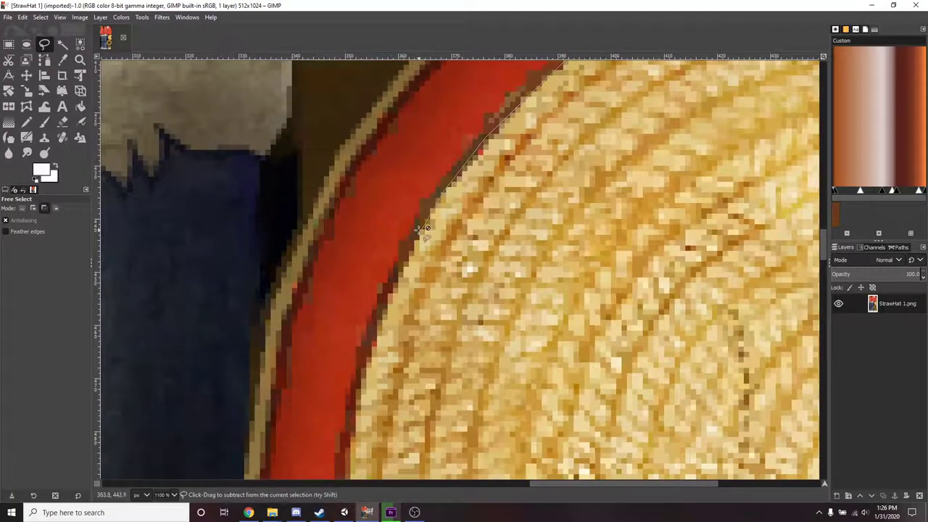
scroll(419, 229, up, 2)
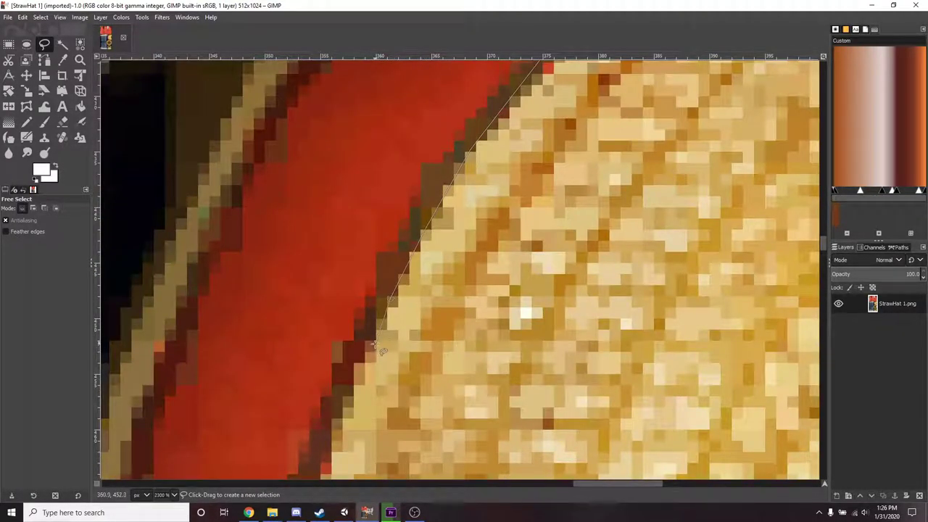
drag(450, 369, 533, 153)
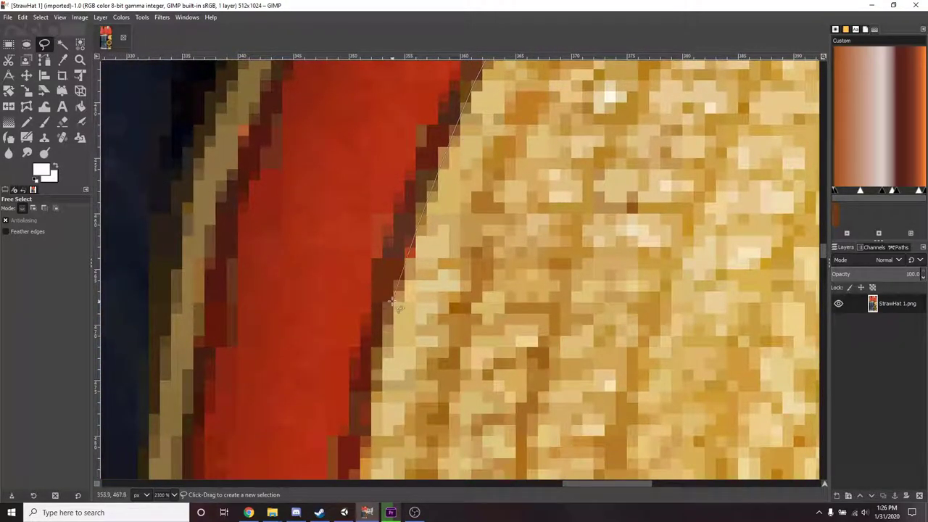
scroll(401, 309, down, 4)
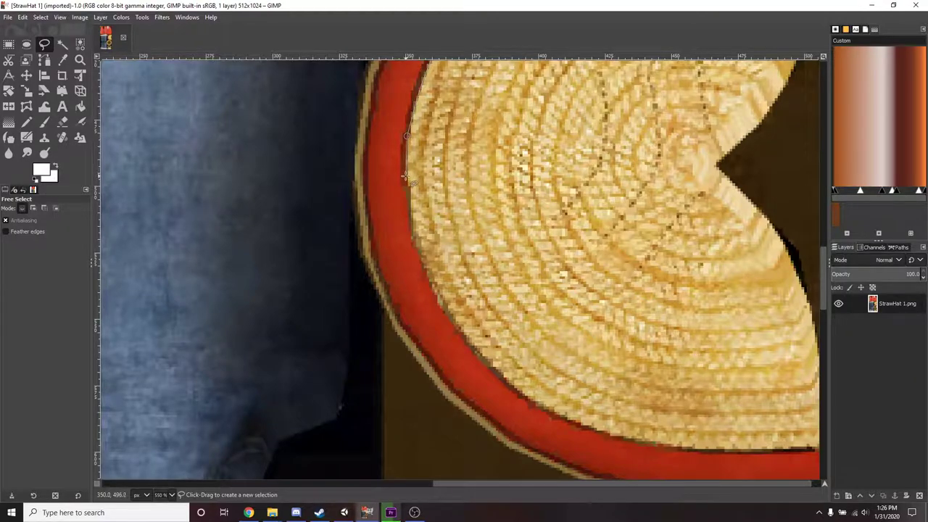
click(411, 227)
click(440, 306)
drag(564, 275, 503, 132)
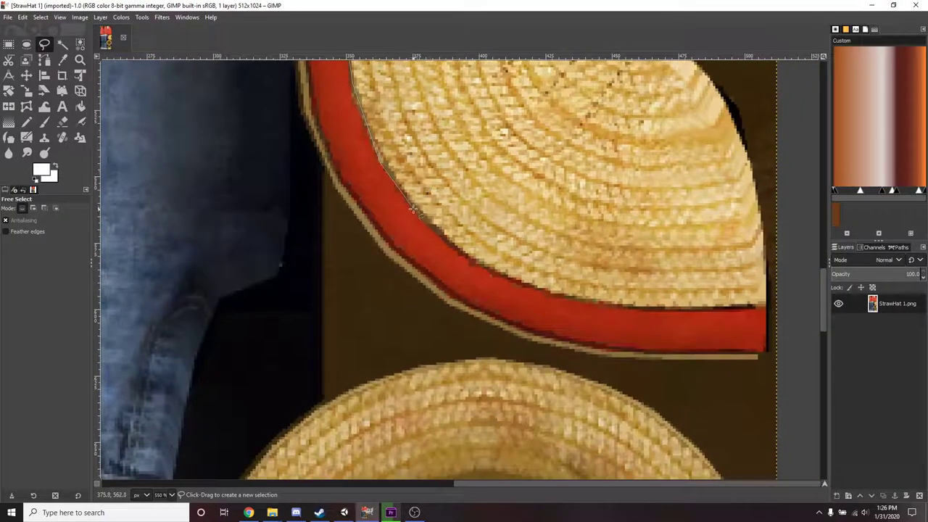
click(530, 288)
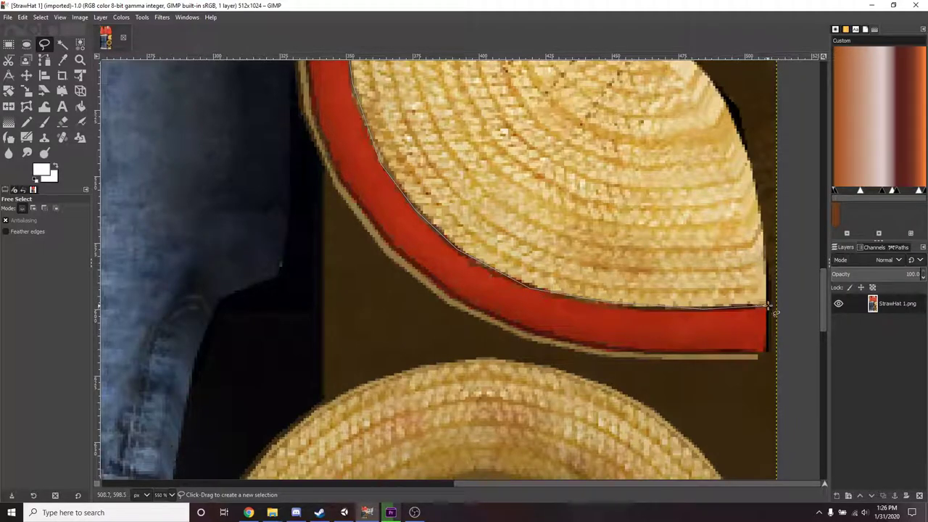
Trace the band's outer edge from its lower end back to the starting point and commit the red band selection.
click(596, 347)
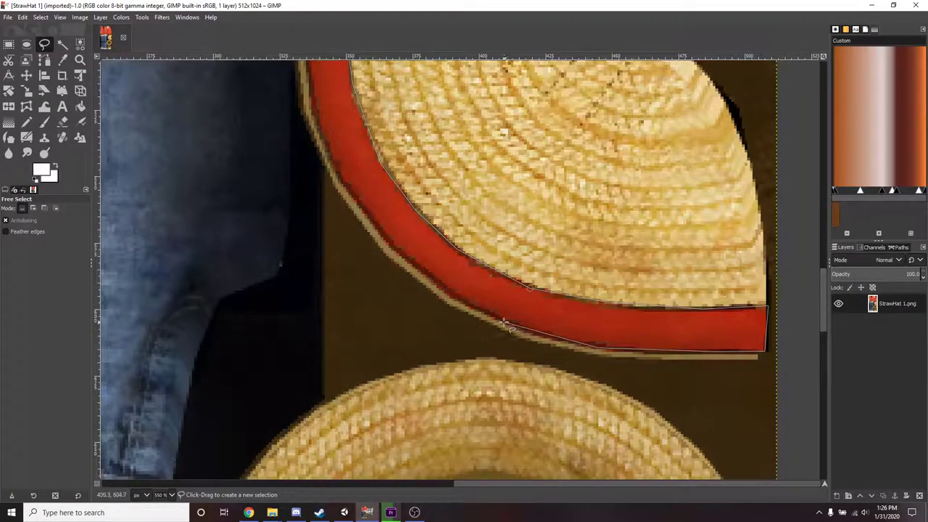
click(352, 194)
scroll(317, 122, up, 3)
scroll(318, 121, left, 1)
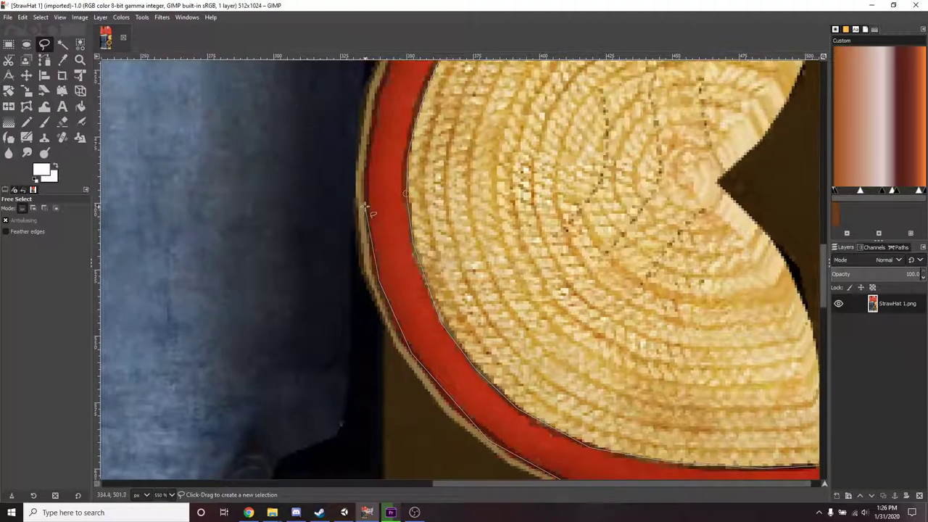
scroll(370, 283, up, 2)
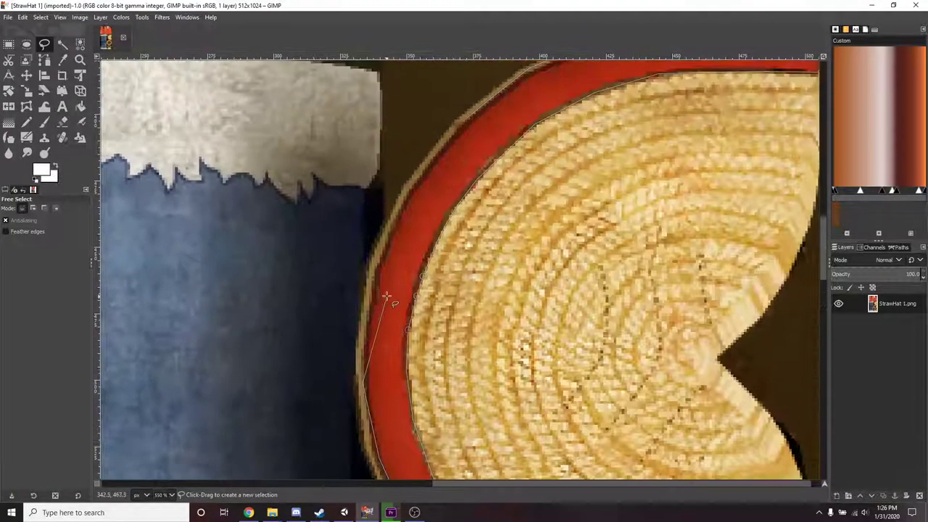
click(403, 195)
click(464, 121)
key(Return)
Apply an Exposure adjustment to the selected red hat band.
key(shift+ctrl+j)
scroll(460, 206, up, 4)
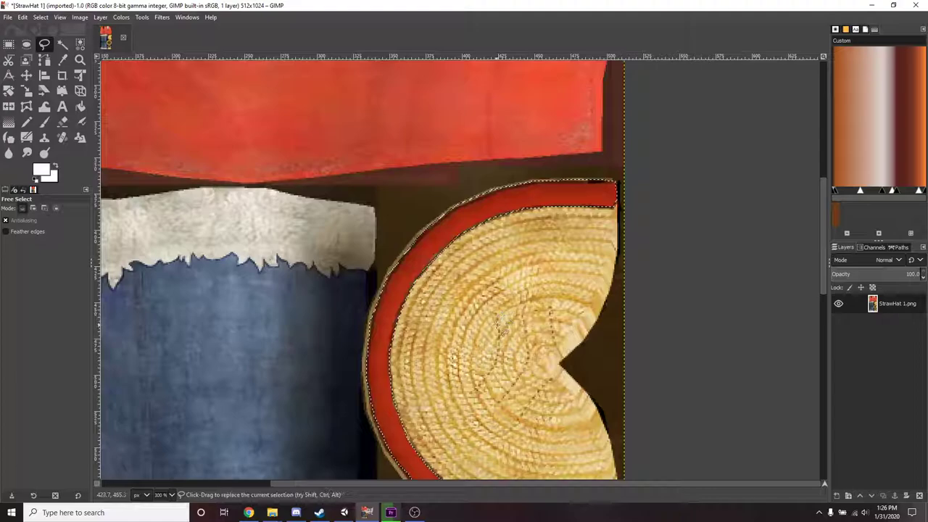
drag(498, 324, 486, 231)
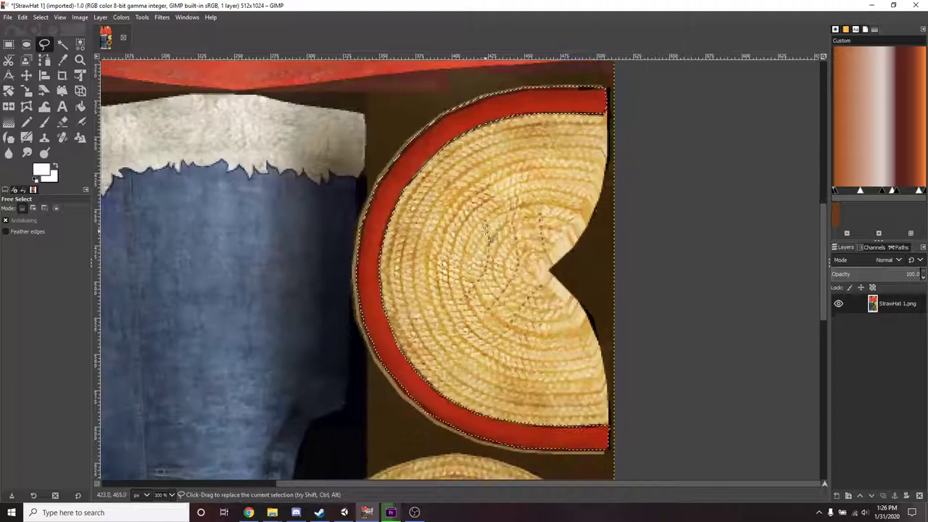
right_click(411, 168)
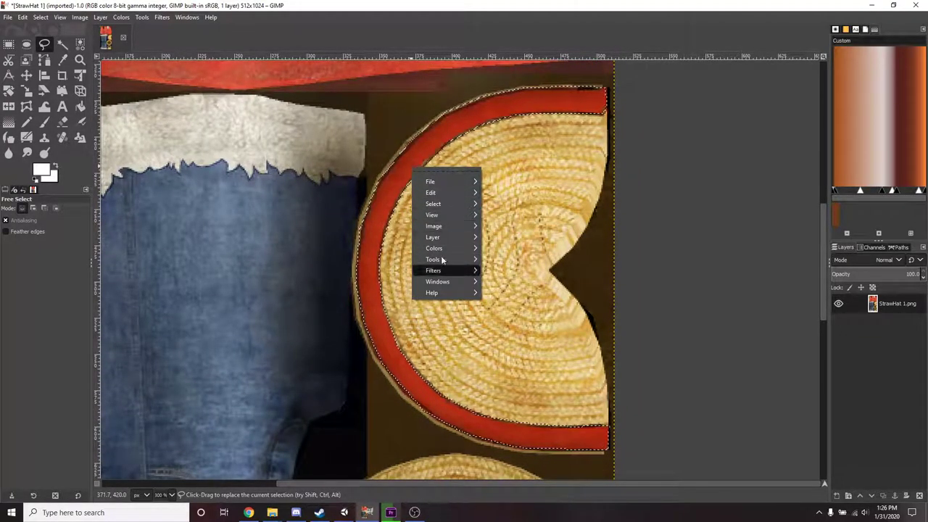
mouse_move(448, 249)
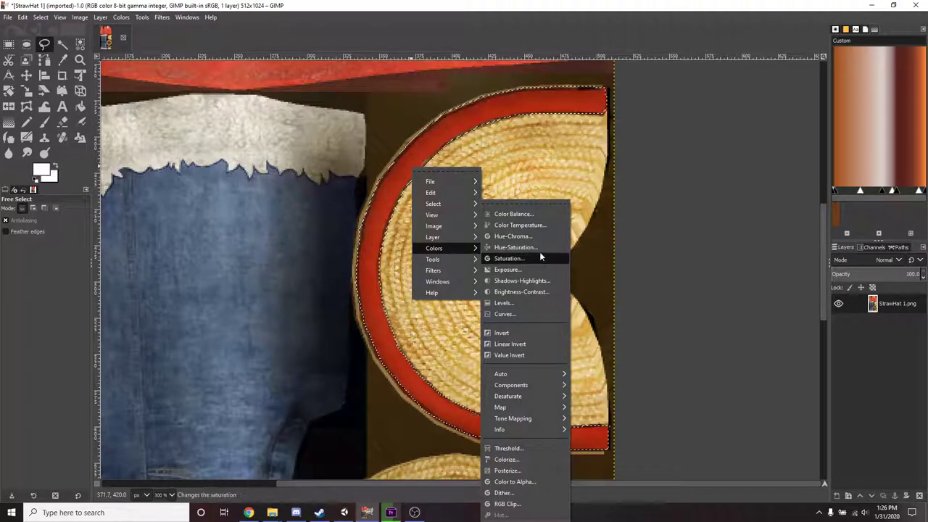
click(507, 270)
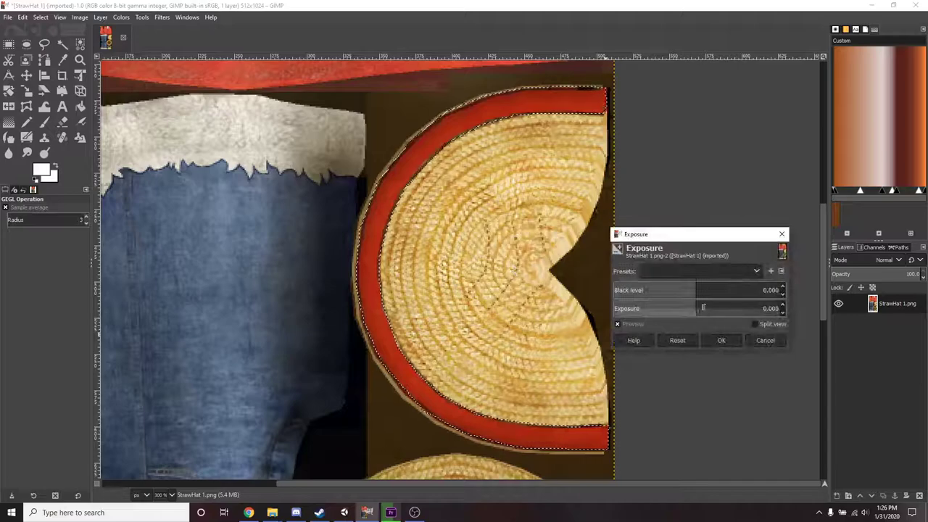
drag(698, 312, 881, 315)
click(712, 342)
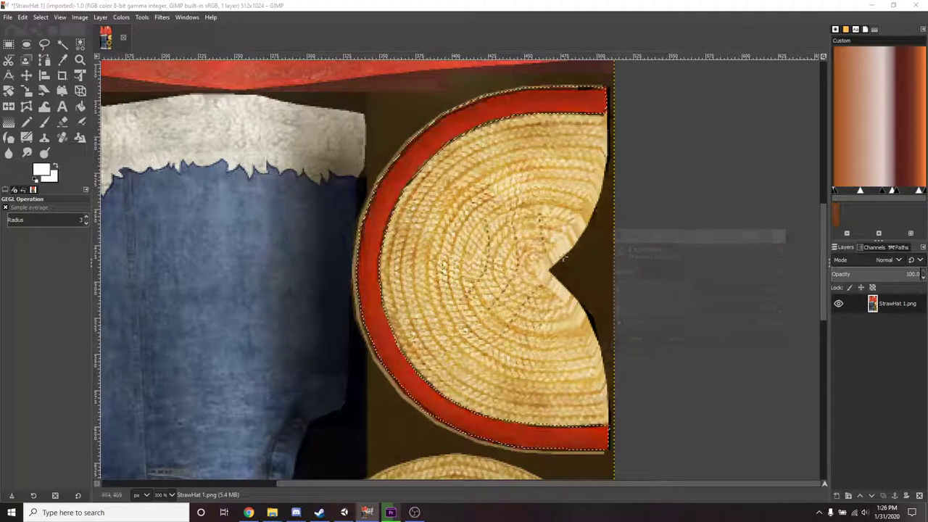
right_click(422, 182)
mouse_move(444, 261)
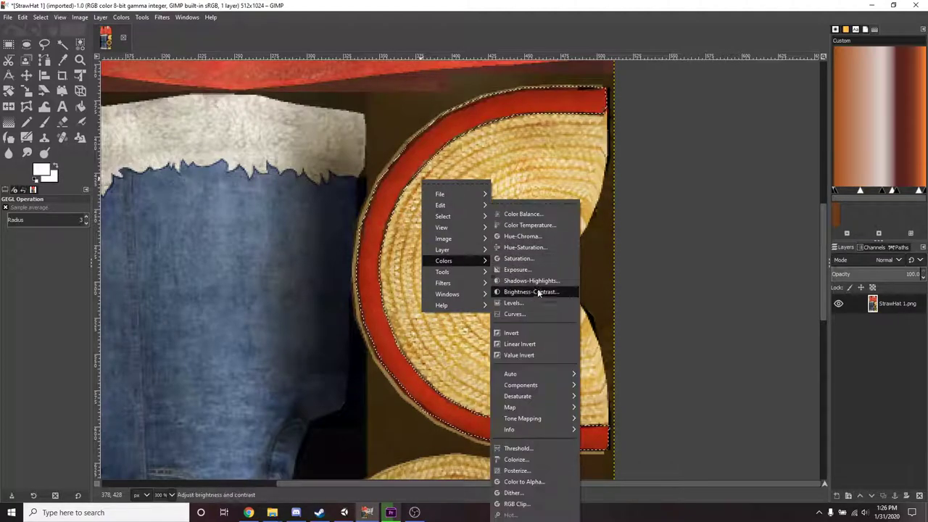
click(532, 265)
drag(707, 293, 660, 297)
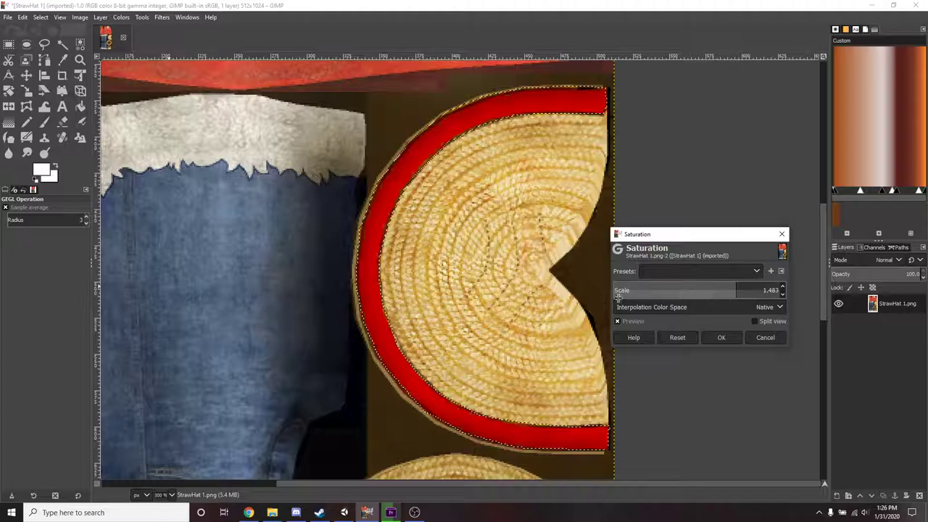
click(767, 338)
Colorize the selected hat band blue with hue 0.5657, saturation 0.4608 and lightness -0.087.
right_click(388, 181)
mouse_move(435, 261)
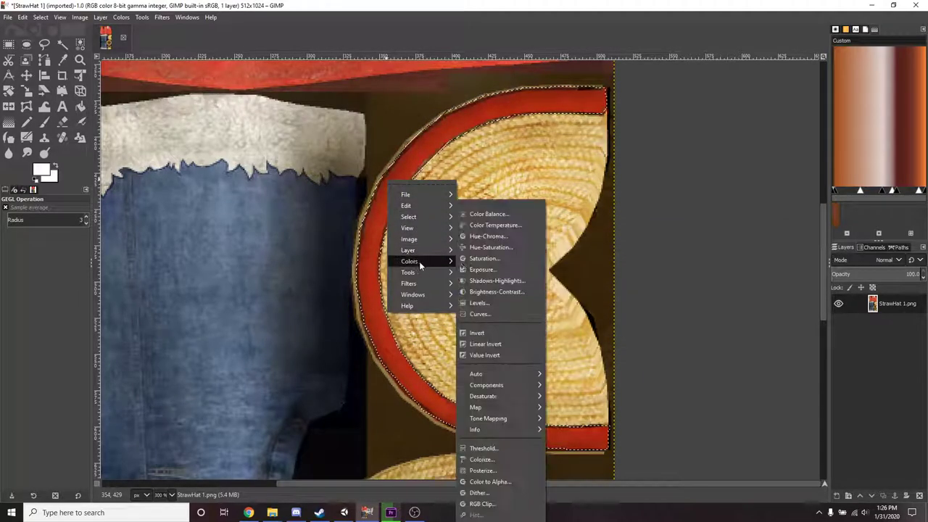
click(480, 461)
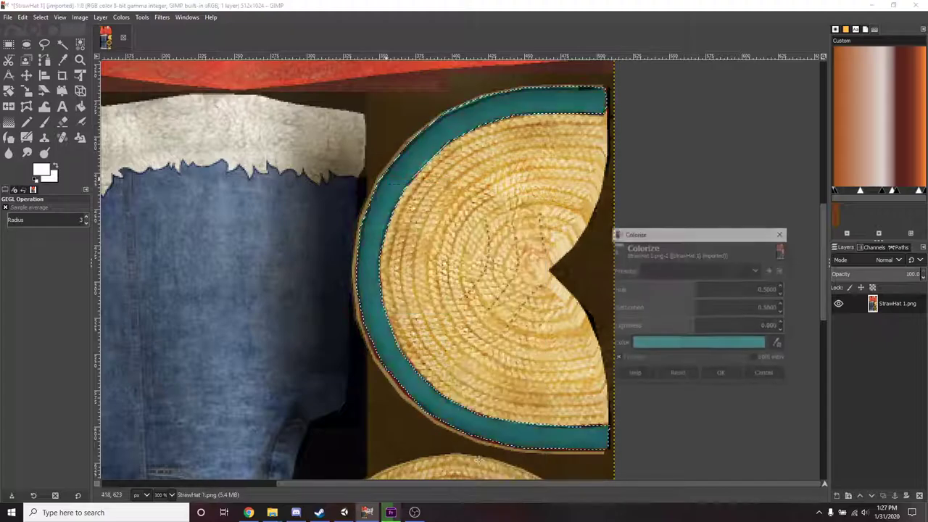
click(662, 346)
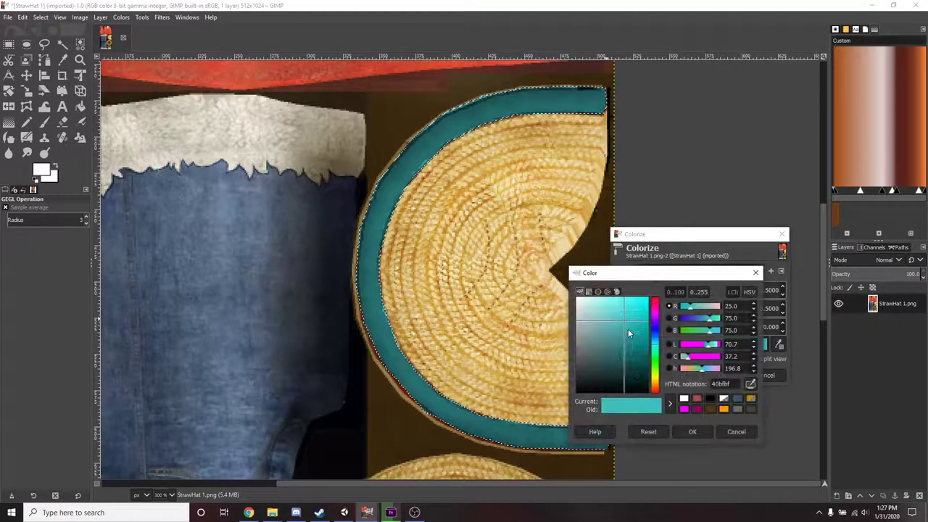
mouse_move(627, 328)
mouse_down()
mouse_move(635, 366)
mouse_move(617, 317)
mouse_move(588, 310)
mouse_move(618, 297)
mouse_move(581, 344)
mouse_move(604, 312)
mouse_up()
drag(655, 345, 629, 323)
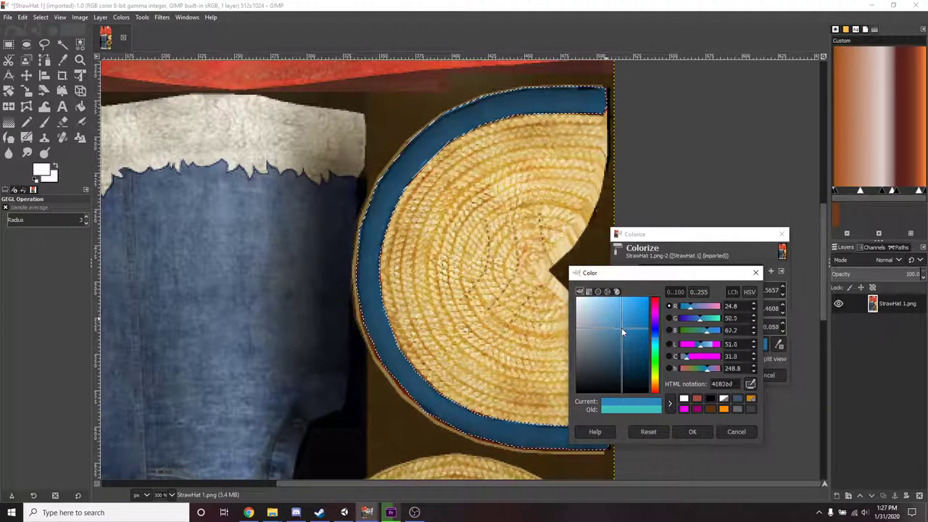
click(692, 431)
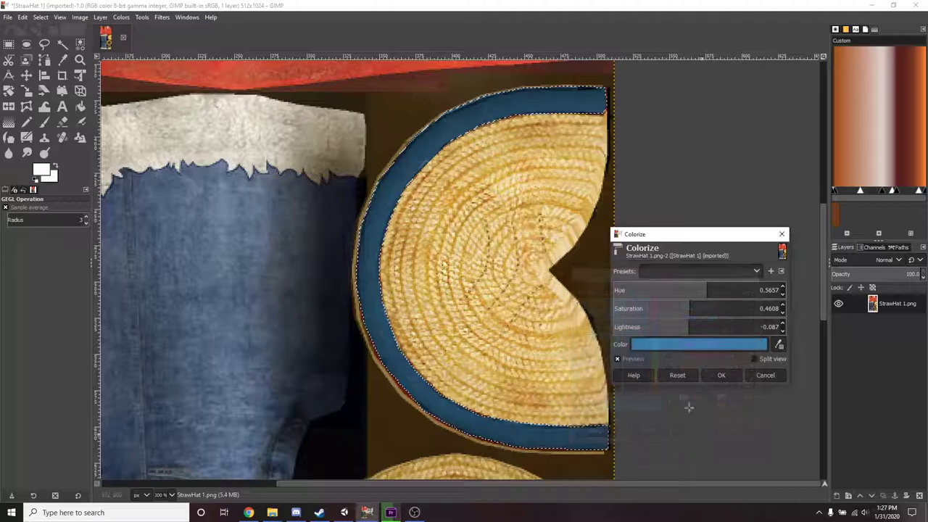
click(729, 377)
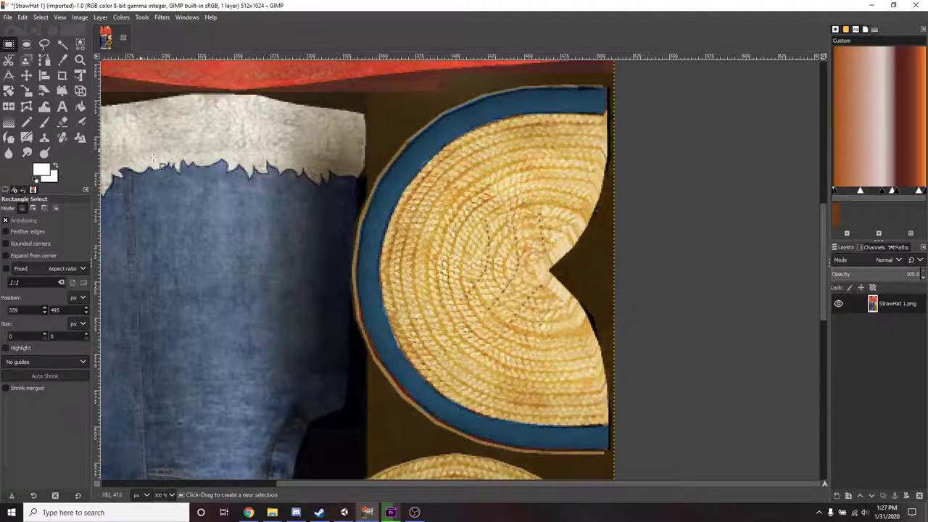
Clear the band selection and overwrite StrawHat 1.png with the recoloured texture.
drag(514, 260, 476, 267)
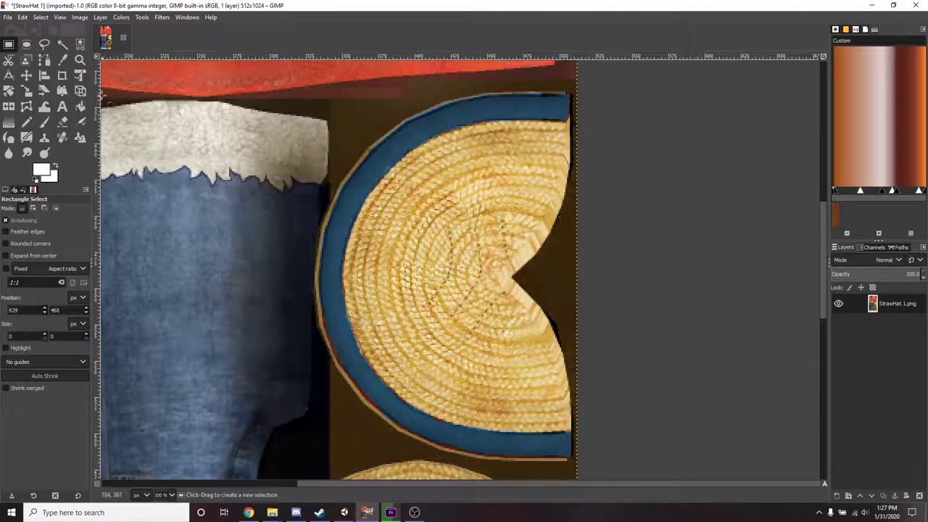
key(ctrl)
scroll(551, 247, down, 5)
scroll(532, 203, up, 2)
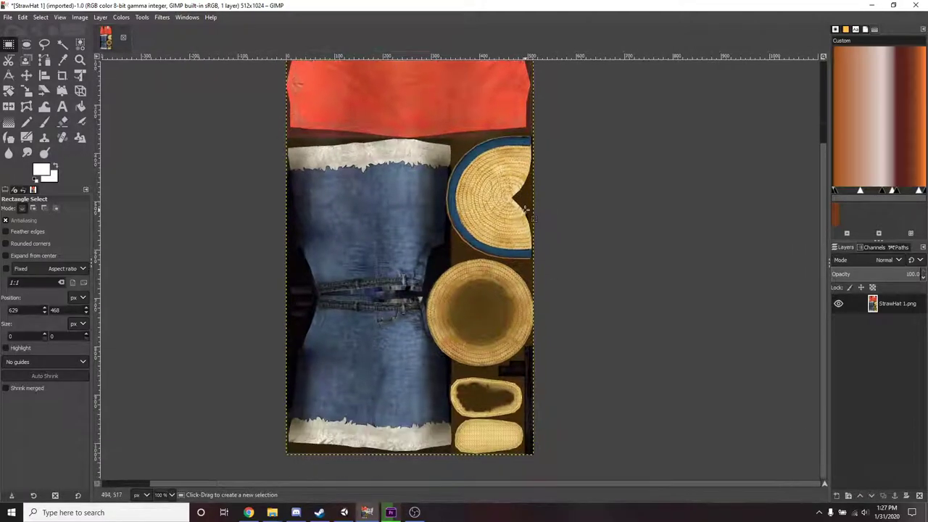
click(8, 17)
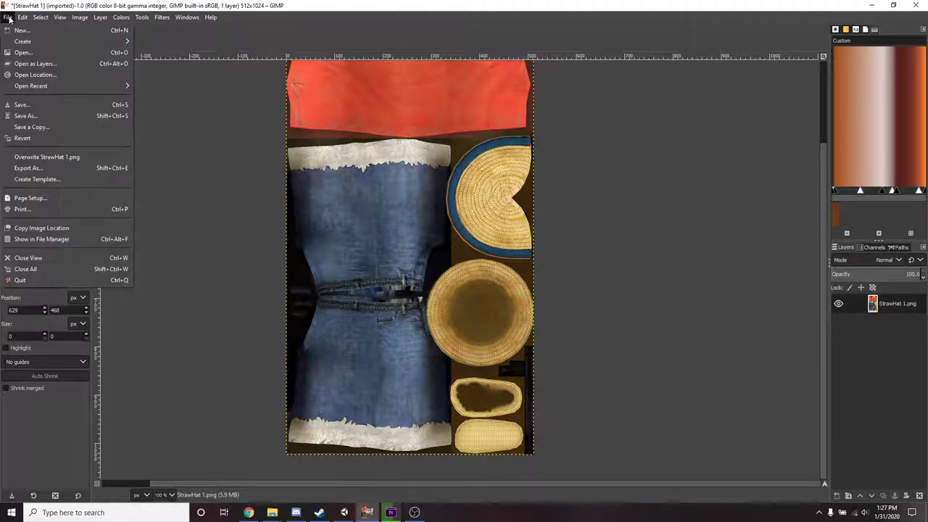
click(47, 158)
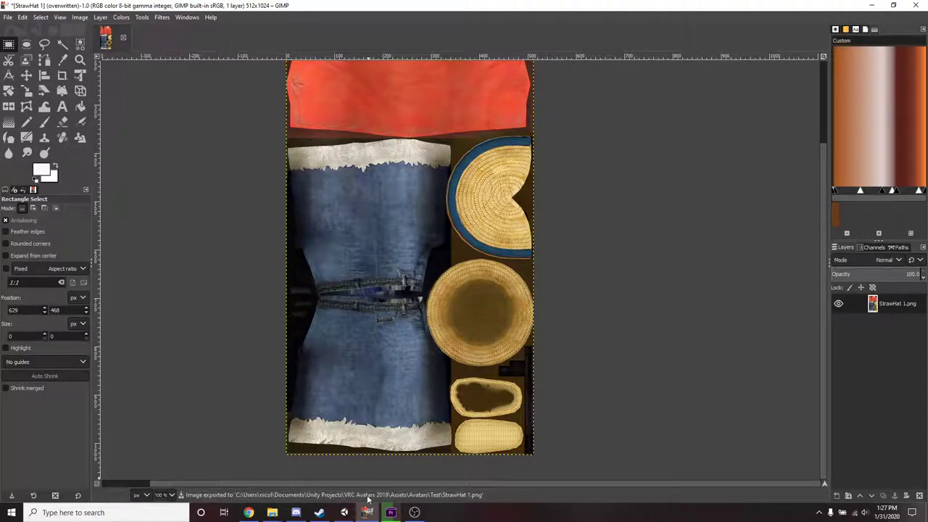
Switch to Unity, apply the StrawPOI 1 material to the avatar's hat and inspect the band from several sides.
click(343, 512)
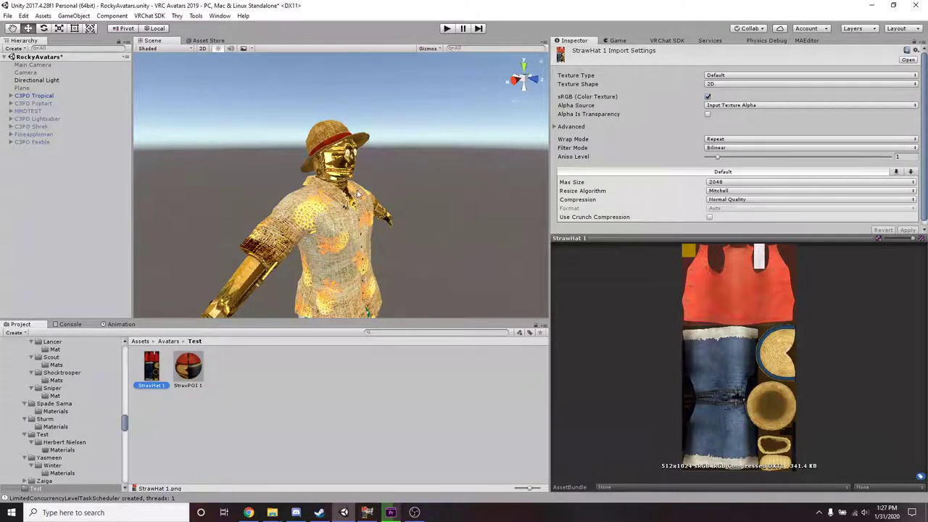
drag(357, 191, 444, 199)
drag(190, 368, 389, 185)
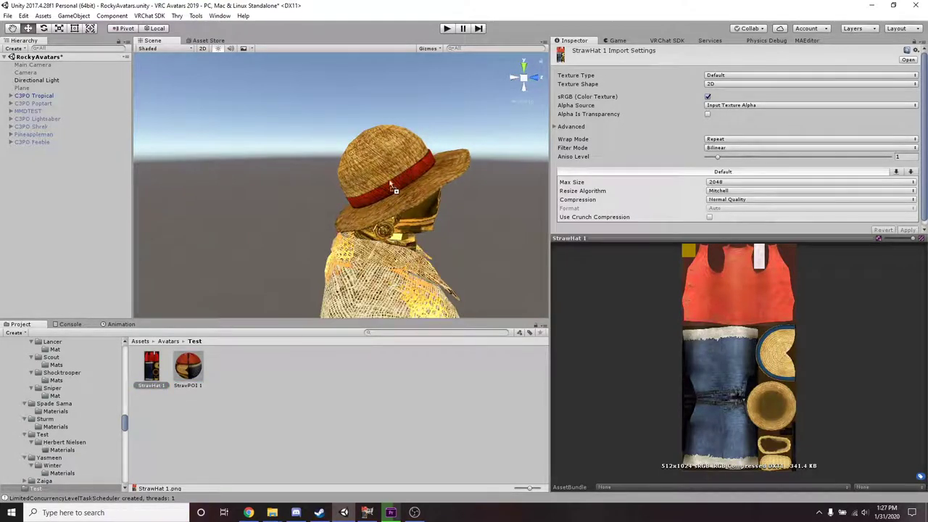
click(201, 374)
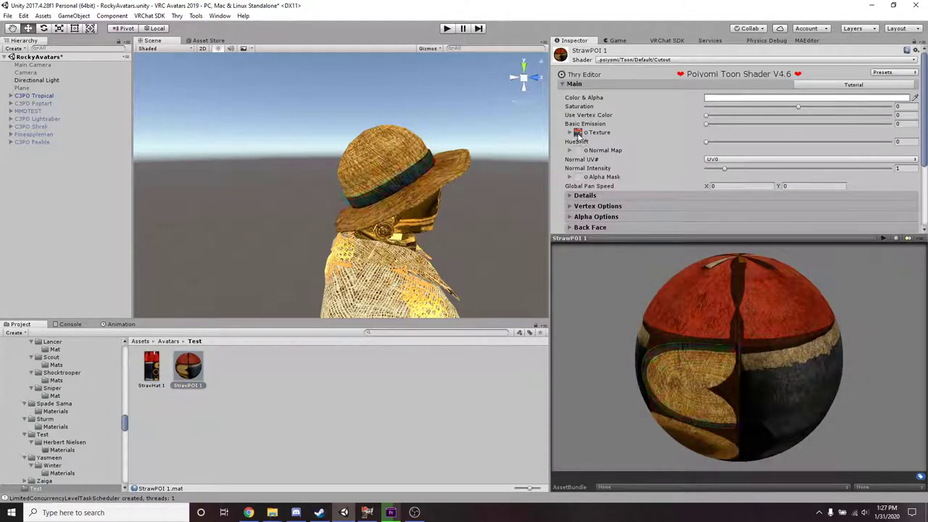
drag(445, 224, 367, 203)
scroll(371, 221, up, 3)
scroll(421, 198, down, 3)
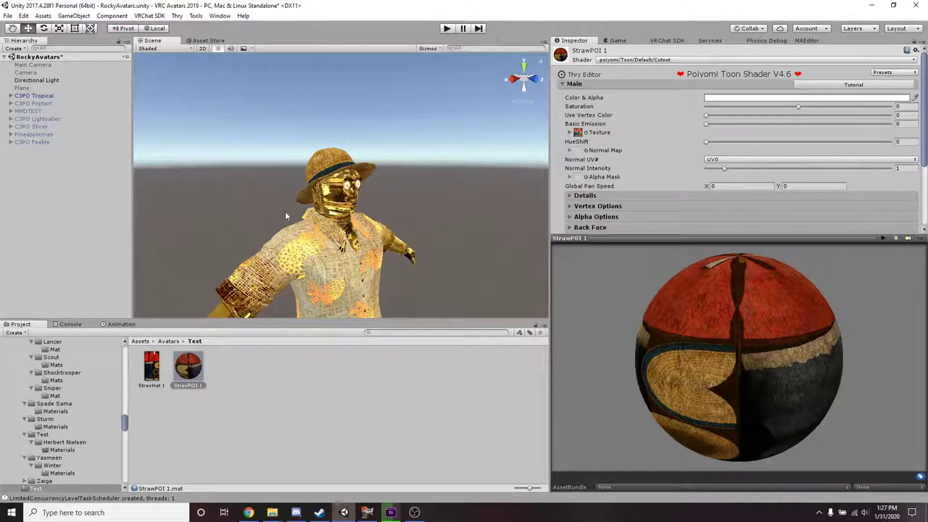
drag(373, 187, 417, 253)
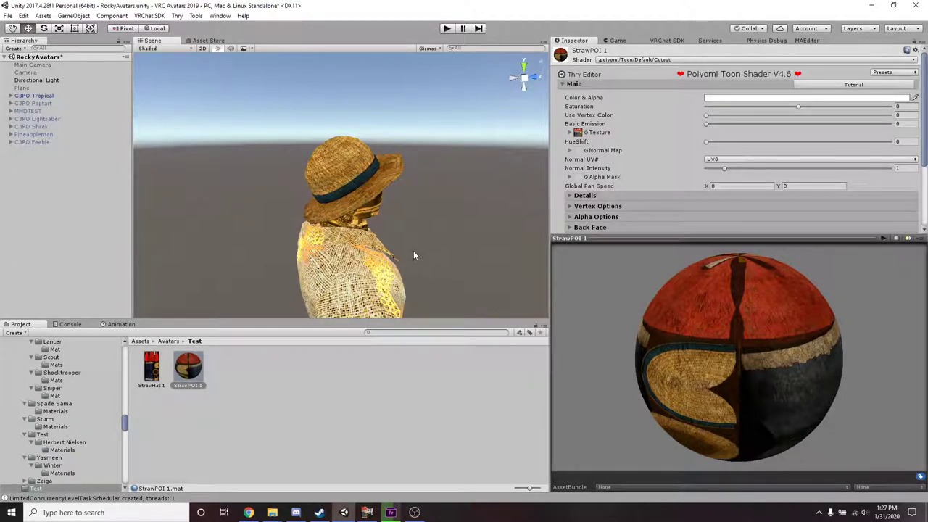
Switch back to GIMP and restore the selection around the blue hat band.
key(alt+Tab)
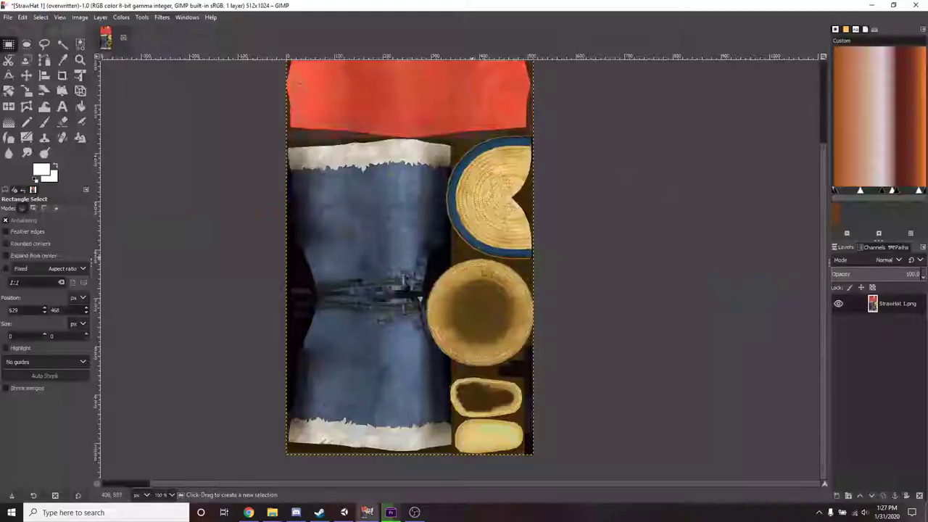
scroll(530, 265, up, 3)
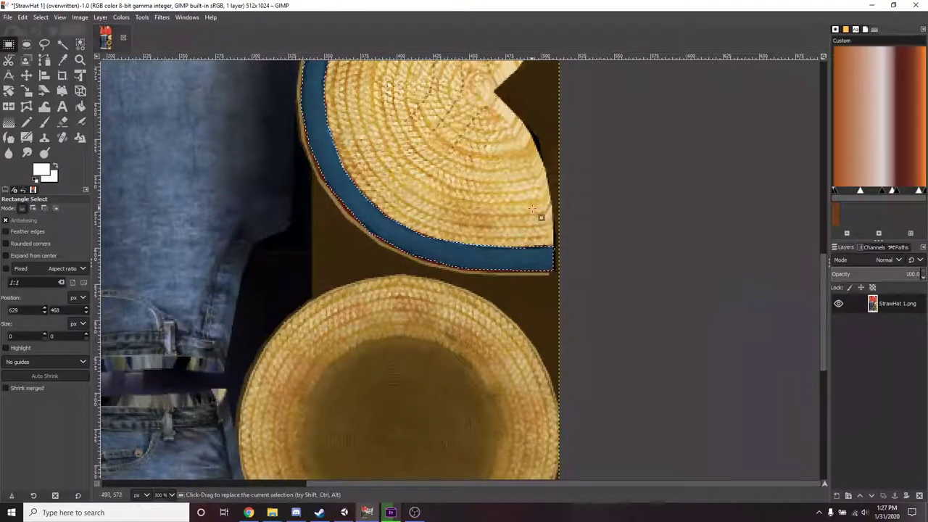
scroll(553, 239, up, 2)
scroll(553, 235, down, 2)
scroll(524, 242, up, 2)
scroll(515, 244, down, 3)
scroll(522, 254, down, 1)
scroll(498, 218, up, 1)
Check the layer's transparency options, delete the selected hat band's pixels and clear the selection.
click(100, 18)
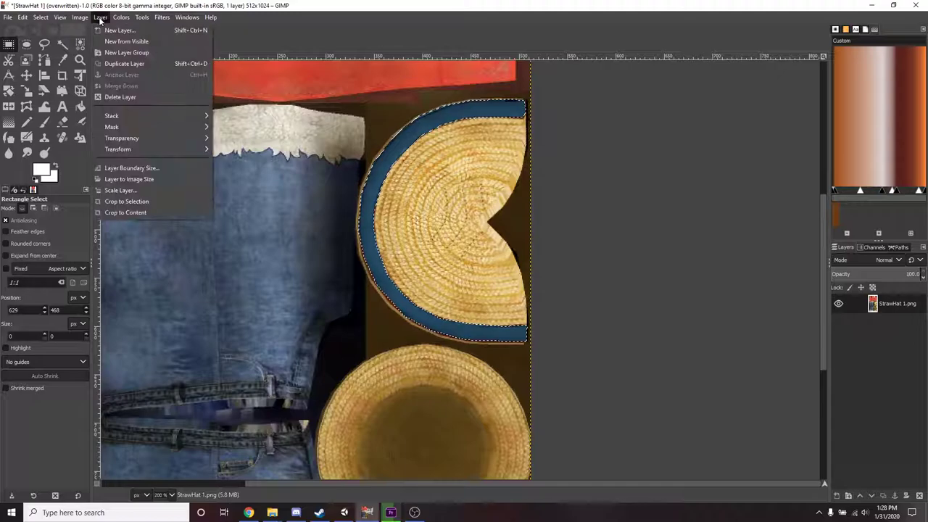
mouse_move(123, 139)
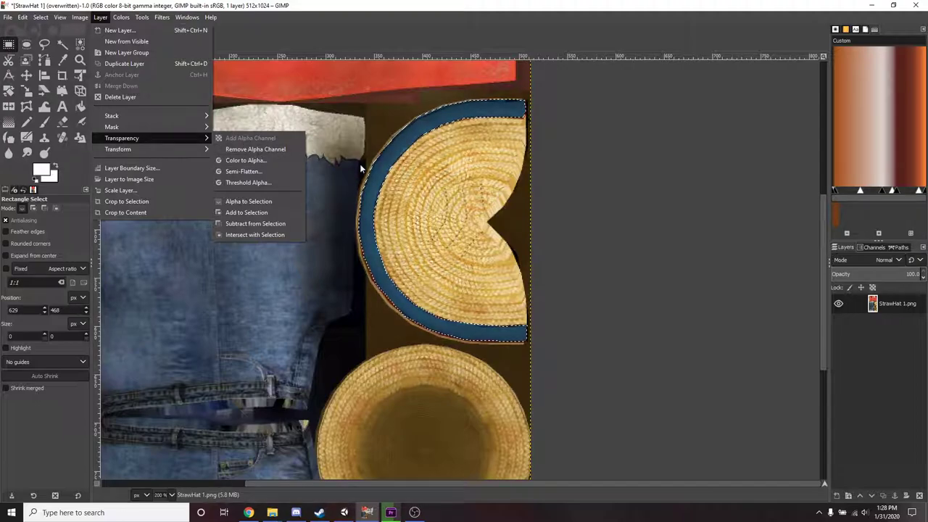
click(558, 179)
drag(558, 179, 562, 181)
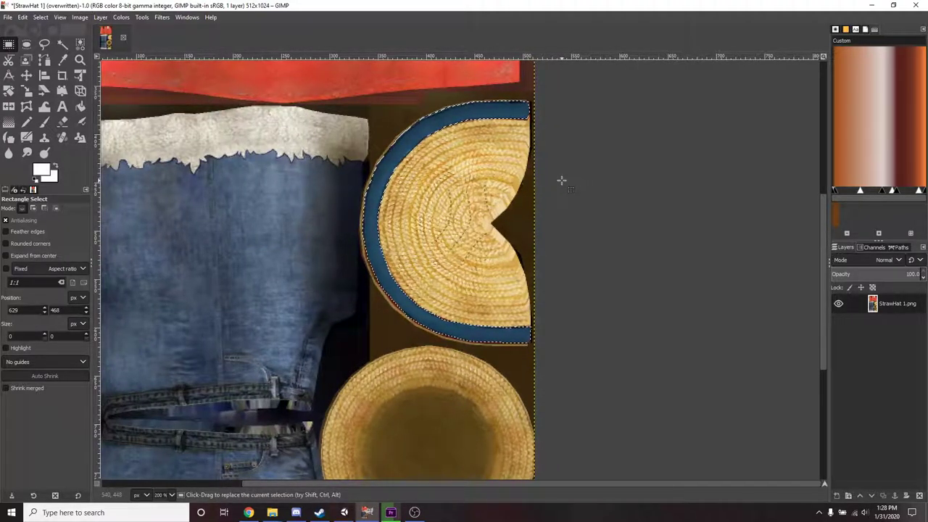
key(Delete)
click(584, 179)
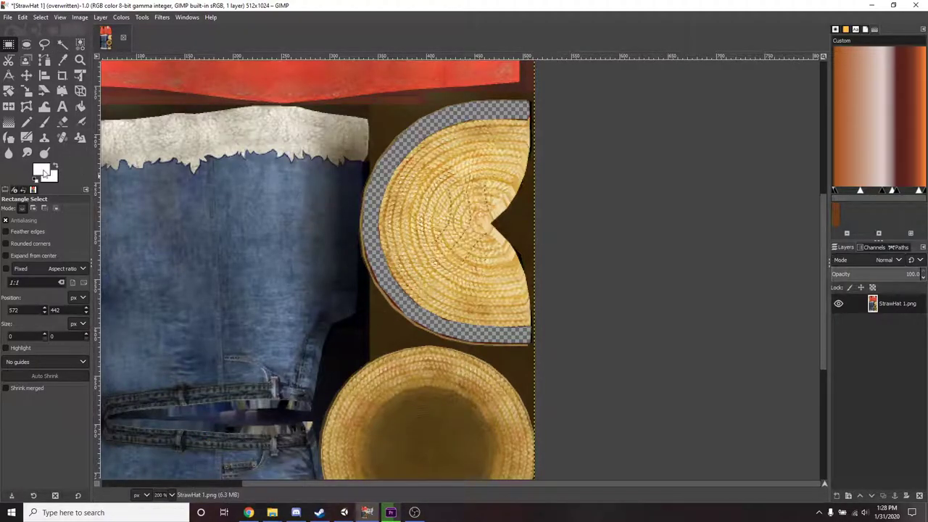
click(42, 169)
mouse_move(80, 140)
mouse_down()
mouse_move(78, 148)
mouse_move(90, 128)
mouse_up()
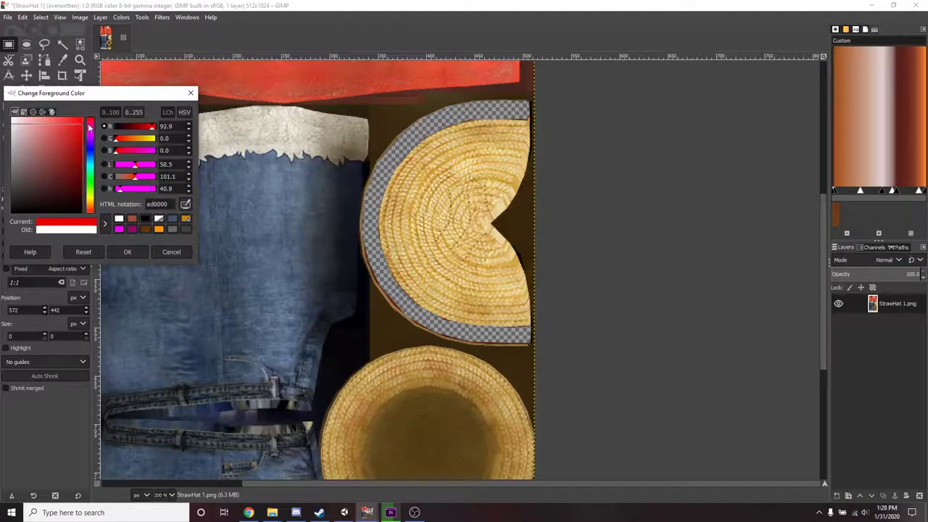
click(137, 254)
Switch to Chrome and save the Wilber mascot image from gimp.org as wilber-big in the Downloads folder.
mouse_move(249, 514)
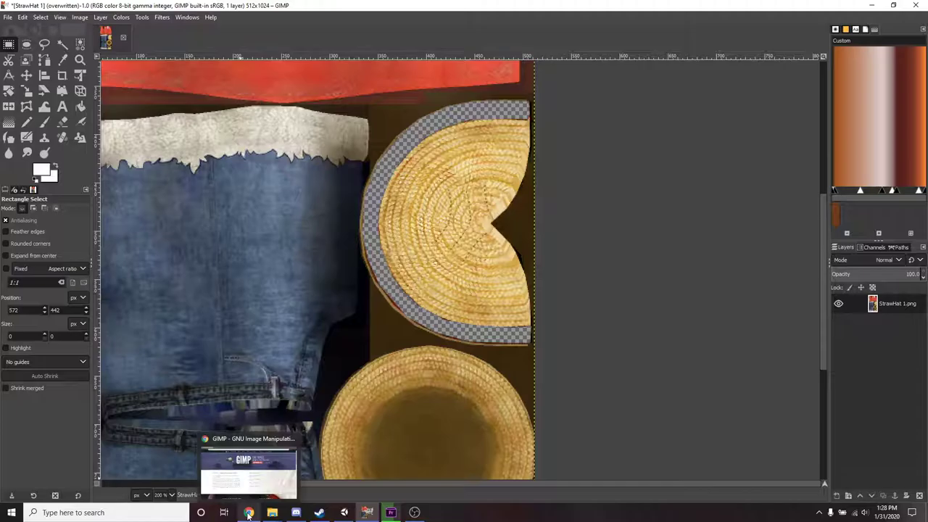
click(249, 475)
right_click(284, 103)
click(311, 117)
click(374, 249)
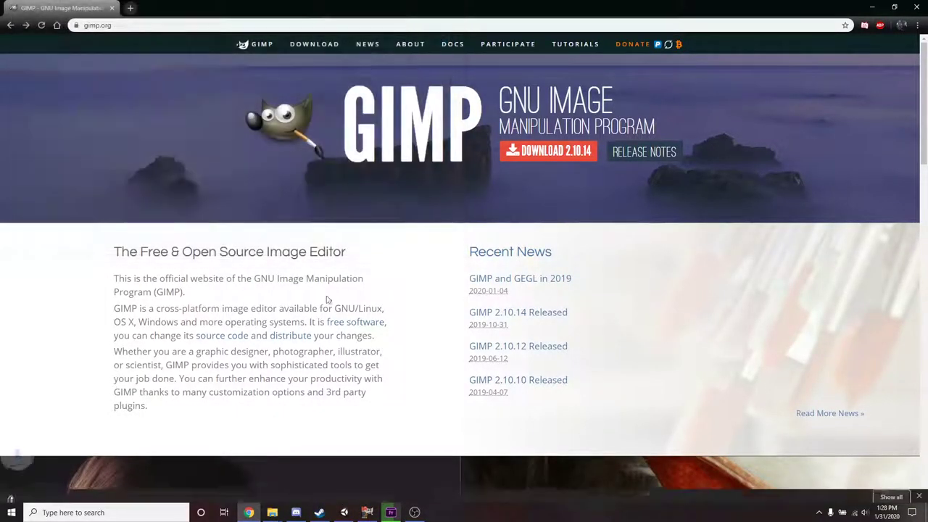
Return to GIMP and add wilber-big from the Downloads folder to the StrawHat 1 image as a new layer.
click(365, 513)
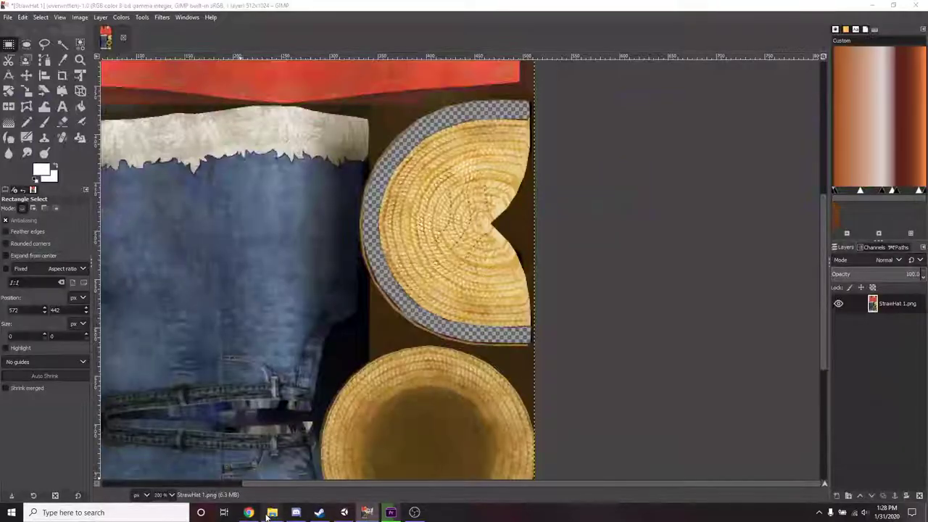
mouse_move(272, 513)
click(259, 471)
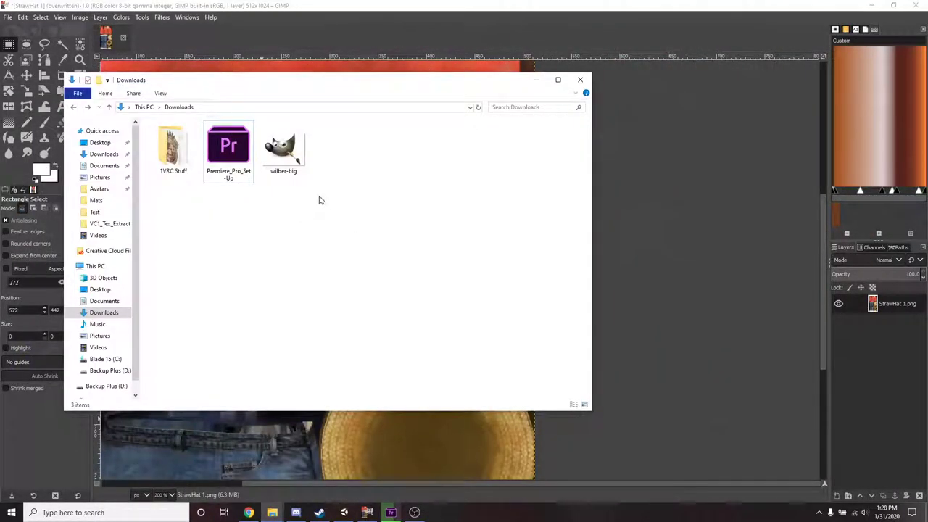
drag(283, 148, 563, 269)
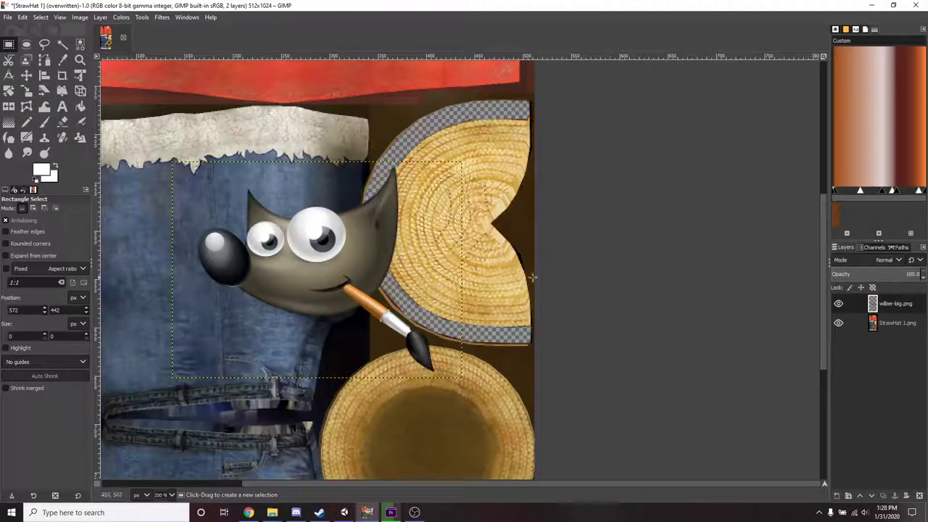
Move the wilber-big layer over the cut-out hat band and place it below the StrawHat 1.png layer.
click(26, 75)
drag(331, 270, 416, 217)
drag(896, 307, 896, 332)
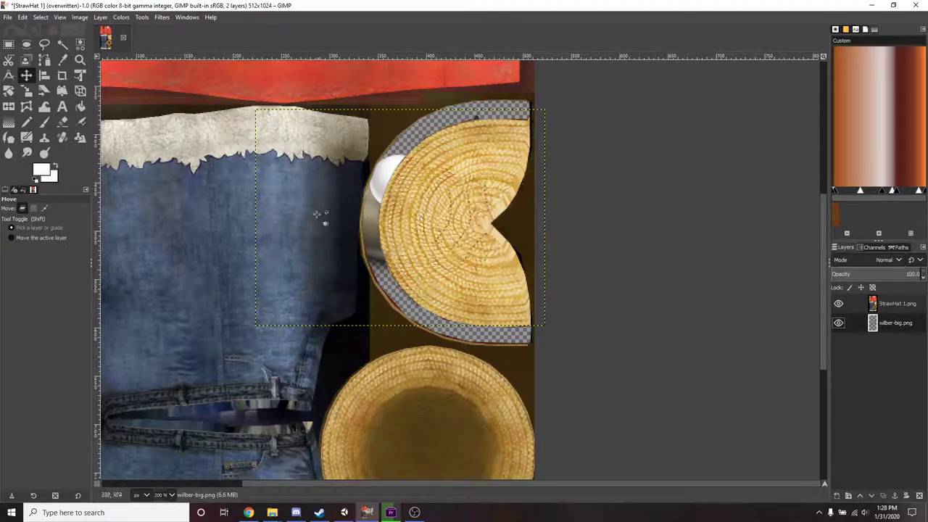
Scale the wilber-big layer up to about 655 × 530 px and position it behind the transparent hat band.
click(27, 92)
click(356, 216)
drag(545, 324, 730, 464)
drag(494, 284, 415, 197)
scroll(655, 387, down, 2)
drag(654, 377, 735, 460)
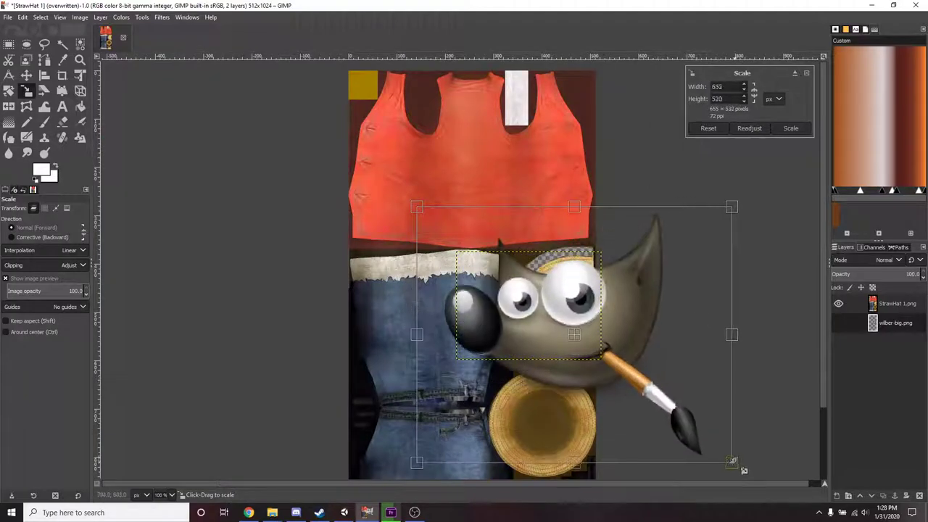
drag(574, 334, 559, 313)
click(791, 128)
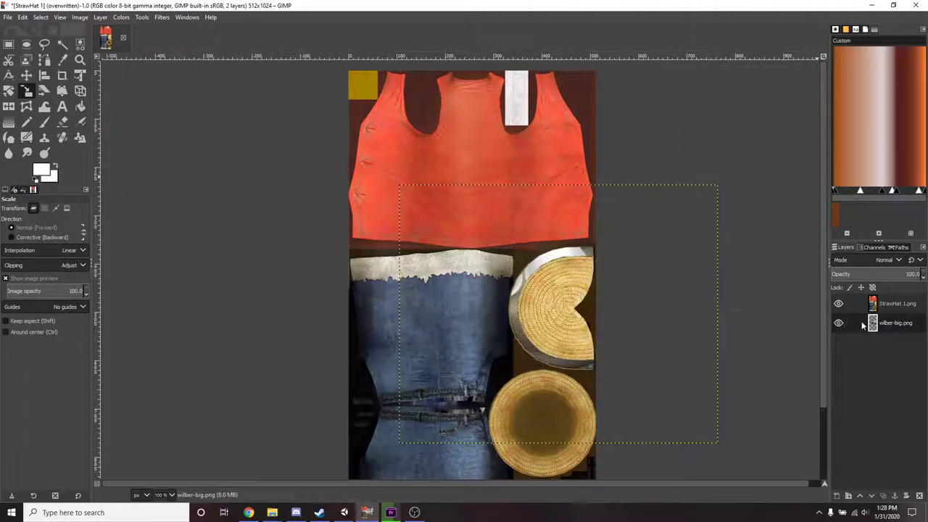
Make the StrawHat 1.png layer active and overwrite StrawHat 1.png with the image-filled band.
click(884, 305)
scroll(580, 300, up, 3)
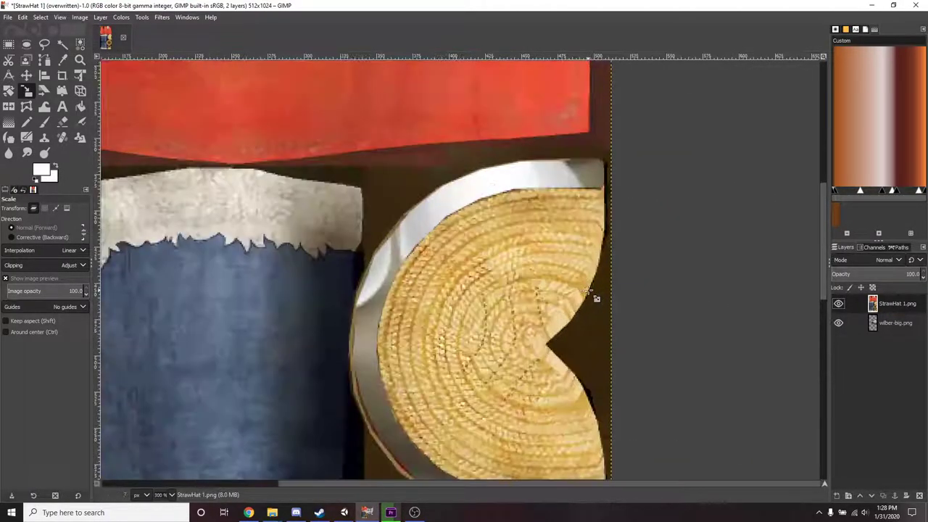
scroll(540, 265, down, 1)
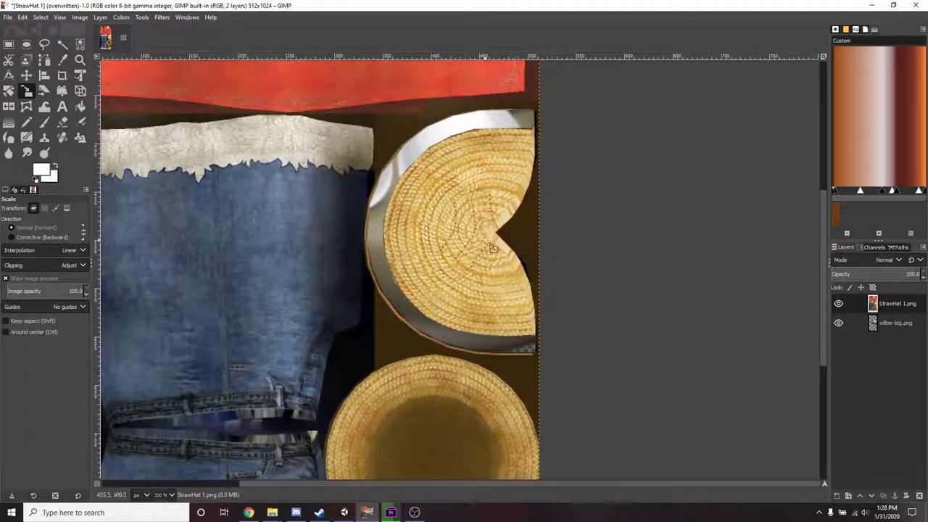
click(8, 17)
click(50, 157)
Switch to Unity, examine the image-filled hat band on the avatar up close and return to GIMP.
key(alt+Tab)
key(alt+Tab)
key(alt+Tab)
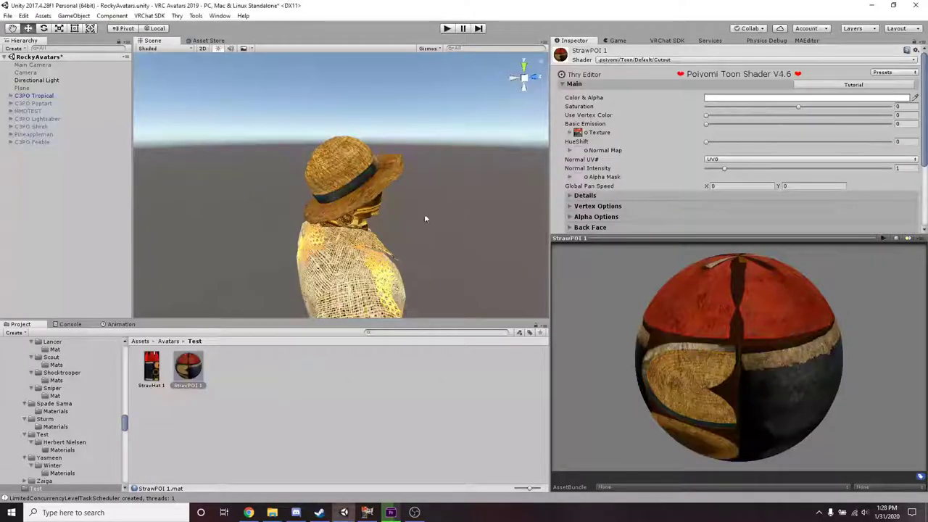
scroll(407, 217, up, 5)
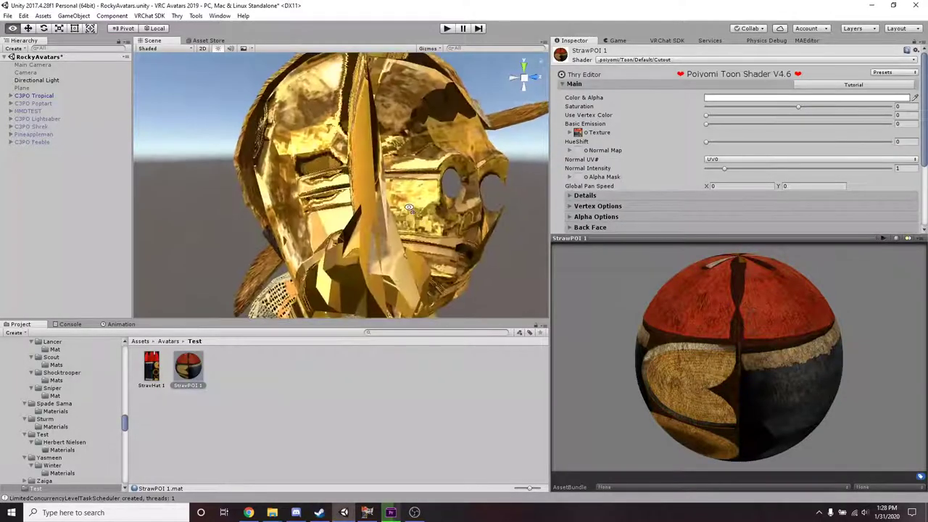
scroll(407, 217, down, 4)
scroll(407, 218, up, 2)
key(alt+Tab)
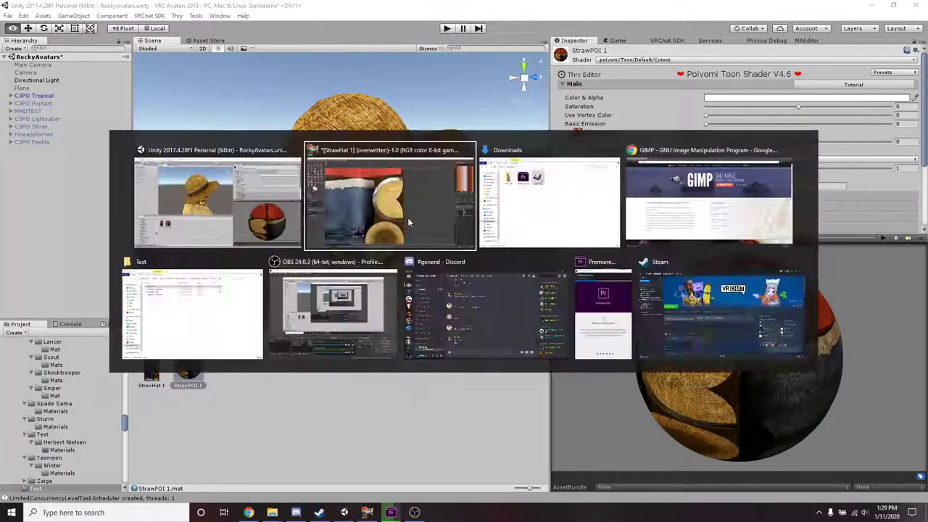